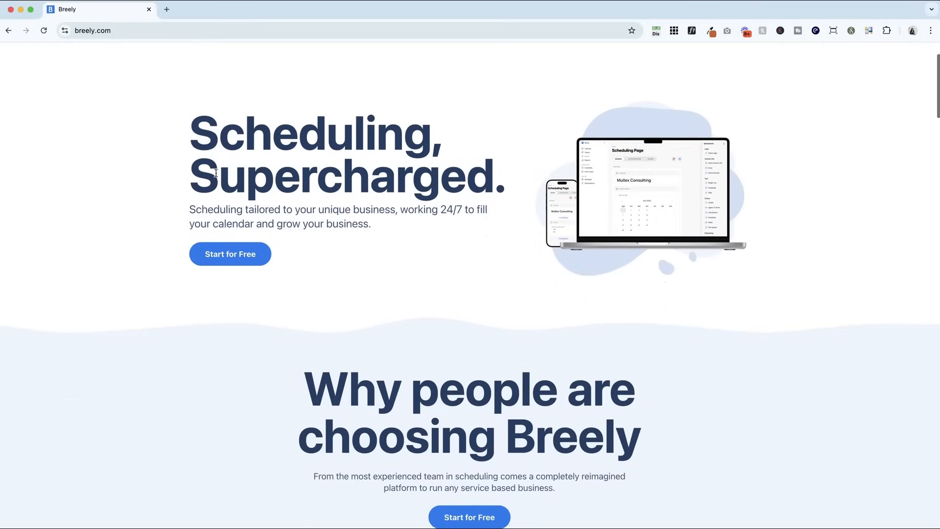
pyautogui.scroll(-2, 216, 173)
pyautogui.scroll(-1, 215, 173)
pyautogui.scroll(-2, 216, 173)
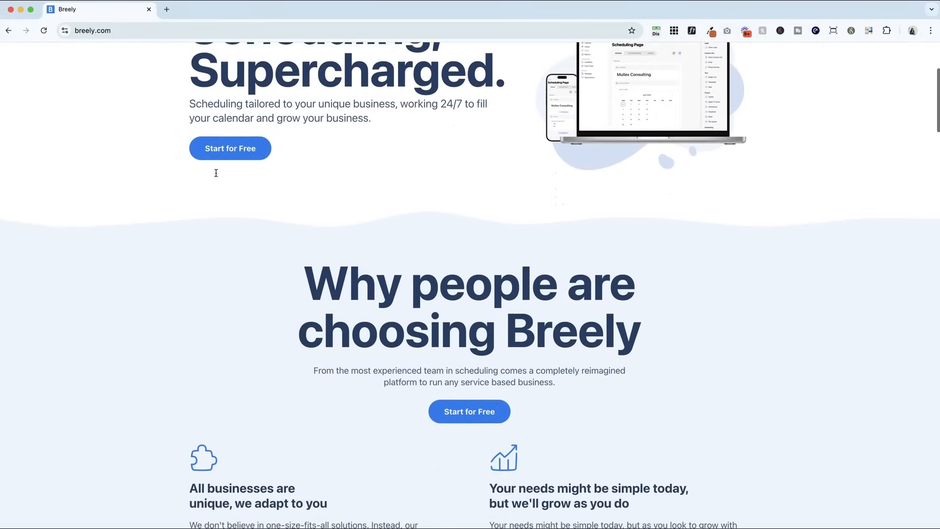
pyautogui.scroll(-1, 216, 172)
pyautogui.scroll(-2, 216, 173)
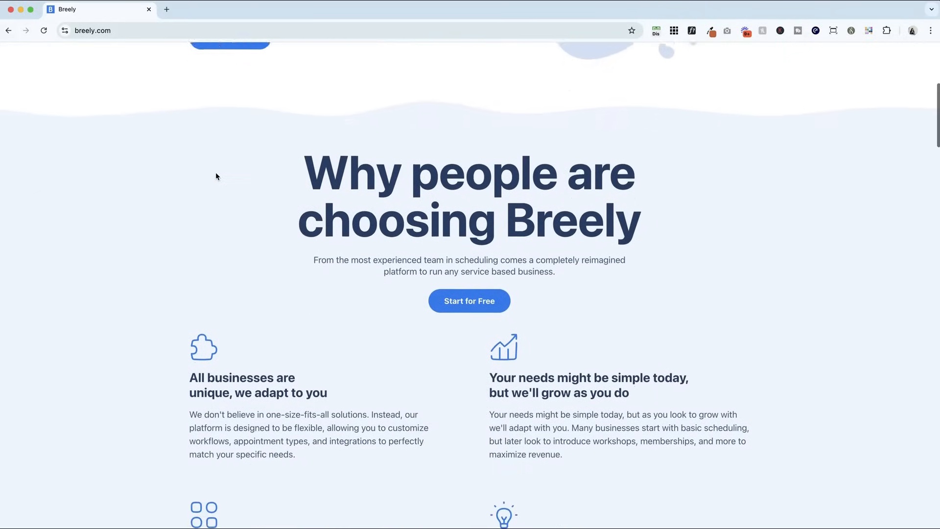
pyautogui.scroll(-1, 215, 176)
pyautogui.scroll(-1, 216, 176)
pyautogui.scroll(-3, 216, 177)
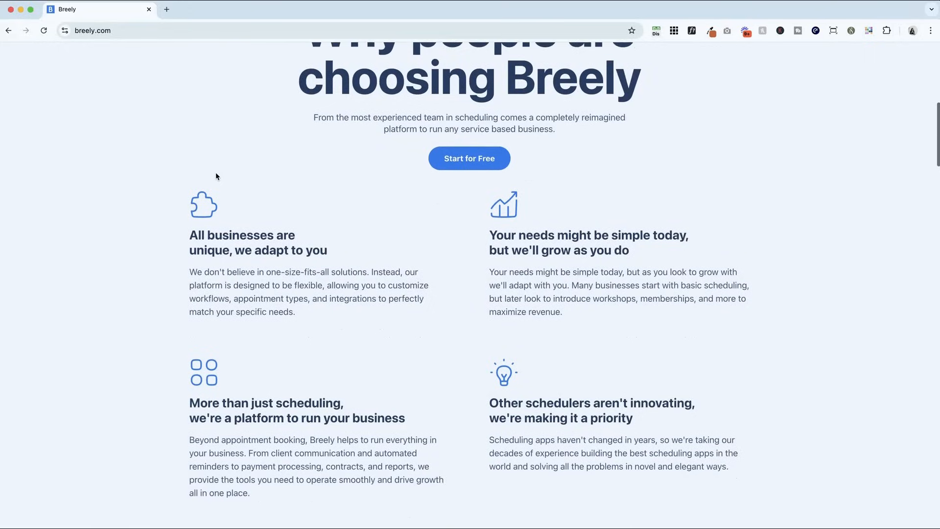
pyautogui.scroll(-1, 216, 176)
pyautogui.scroll(-1, 216, 177)
pyautogui.scroll(-1, 216, 176)
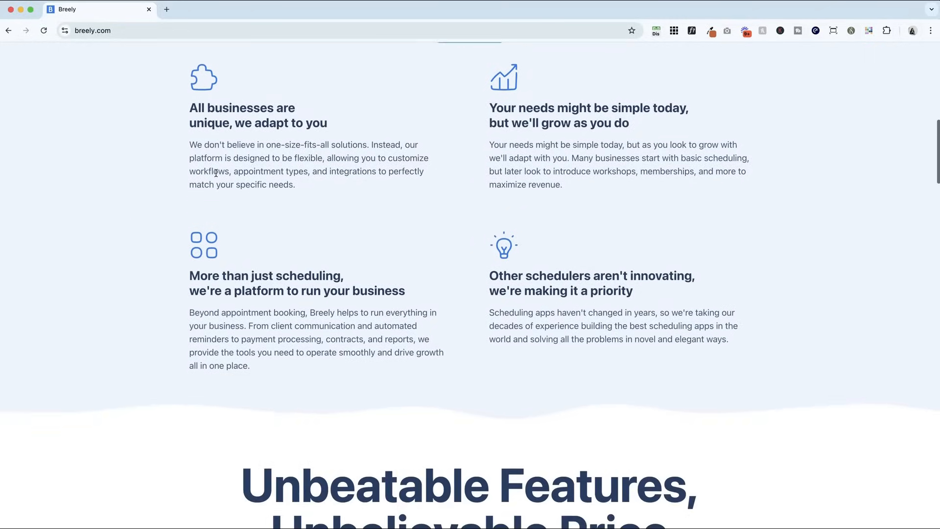
pyautogui.scroll(-1, 216, 173)
pyautogui.scroll(-1, 216, 174)
pyautogui.scroll(-1, 216, 173)
pyautogui.scroll(-1, 216, 176)
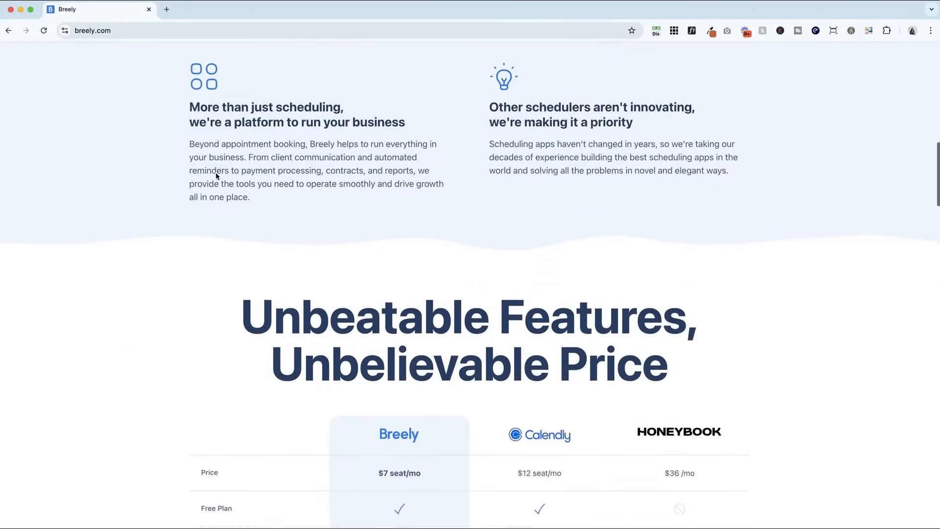
pyautogui.scroll(-2, 216, 177)
pyautogui.scroll(-1, 216, 177)
pyautogui.scroll(-1, 215, 176)
pyautogui.scroll(-2, 217, 176)
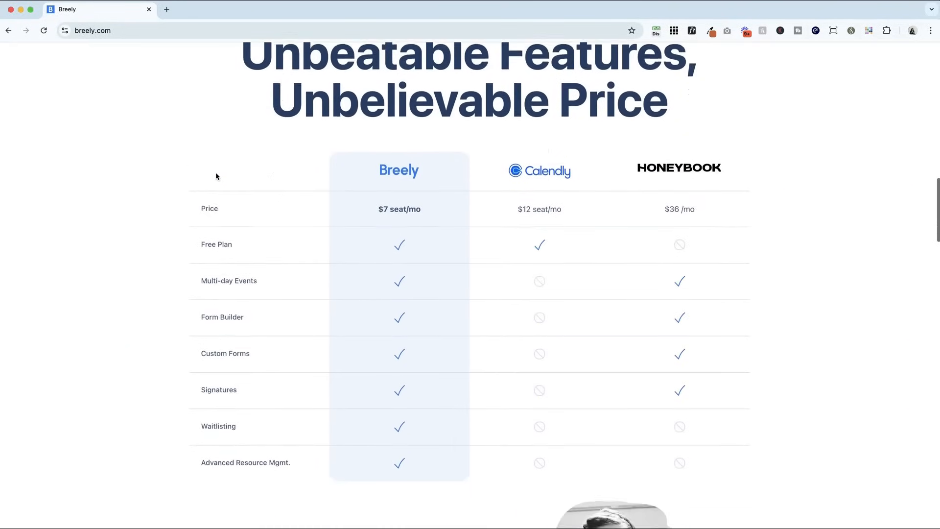
pyautogui.scroll(-1, 216, 177)
pyautogui.scroll(-1, 216, 177)
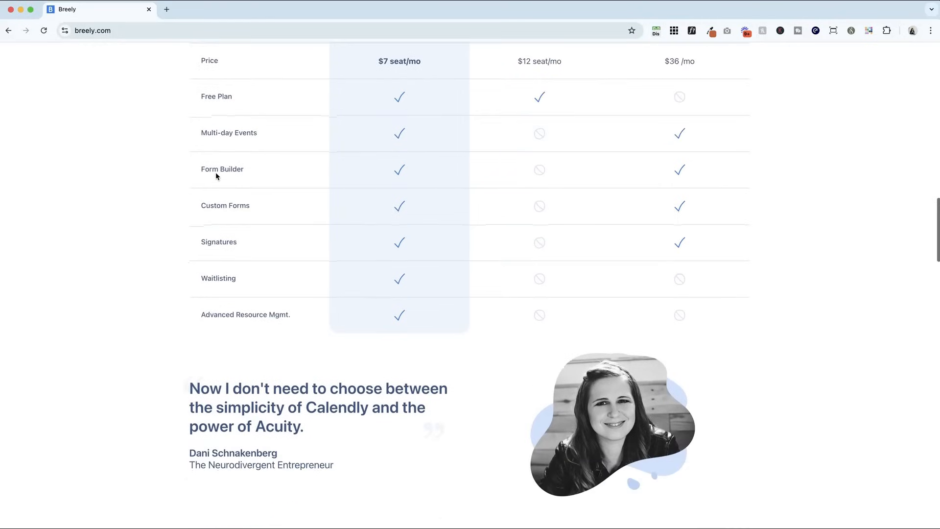
pyautogui.scroll(-1, 216, 176)
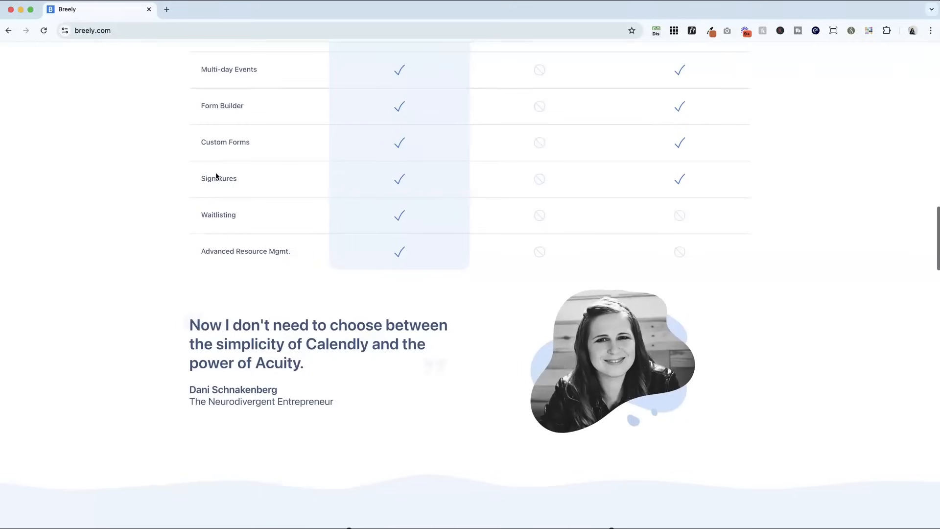
pyautogui.scroll(-1, 216, 176)
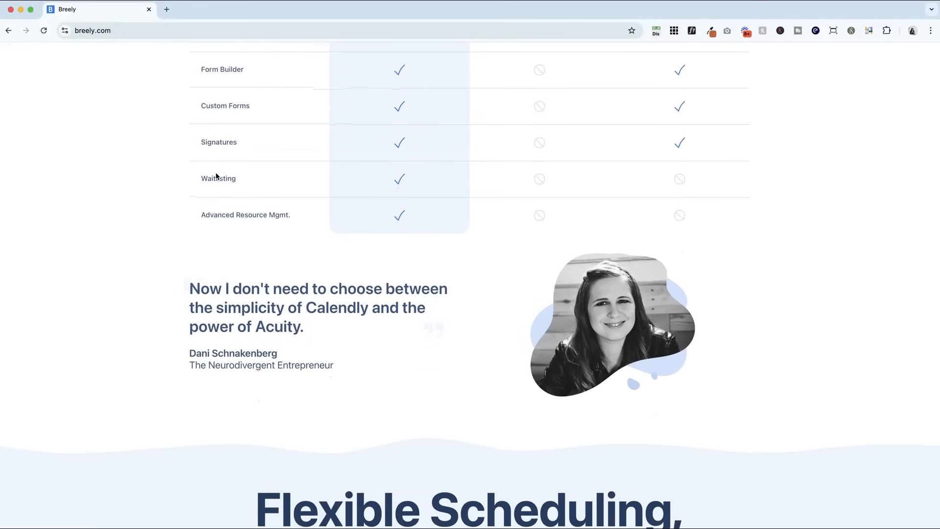
pyautogui.scroll(-3, 216, 176)
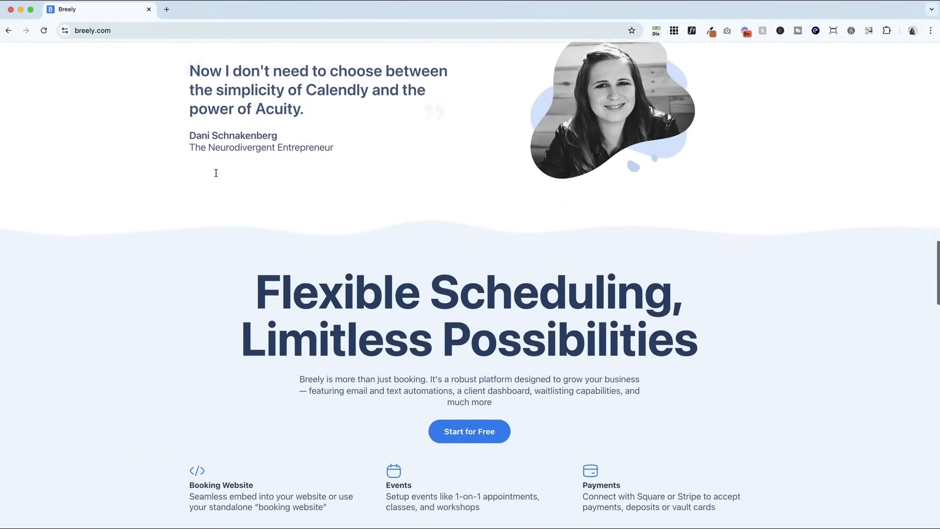
pyautogui.scroll(-2, 217, 175)
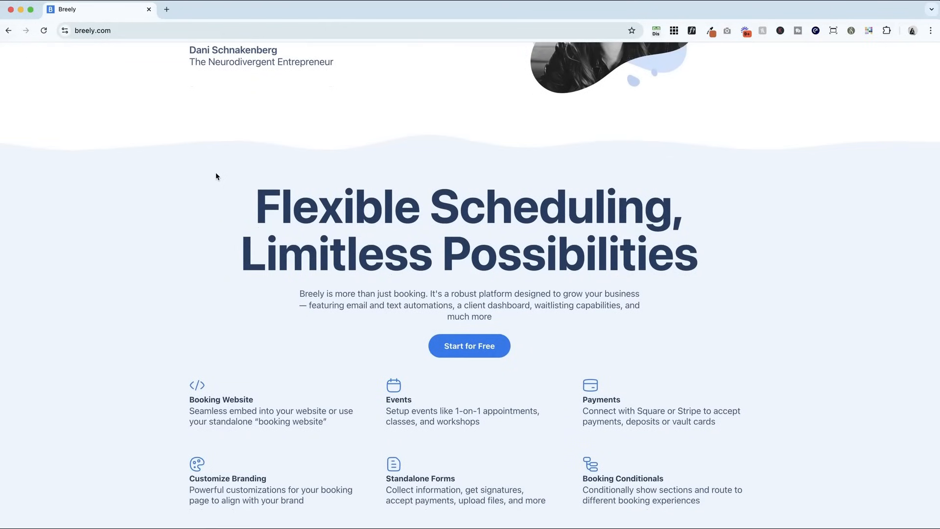
pyautogui.scroll(-1, 216, 176)
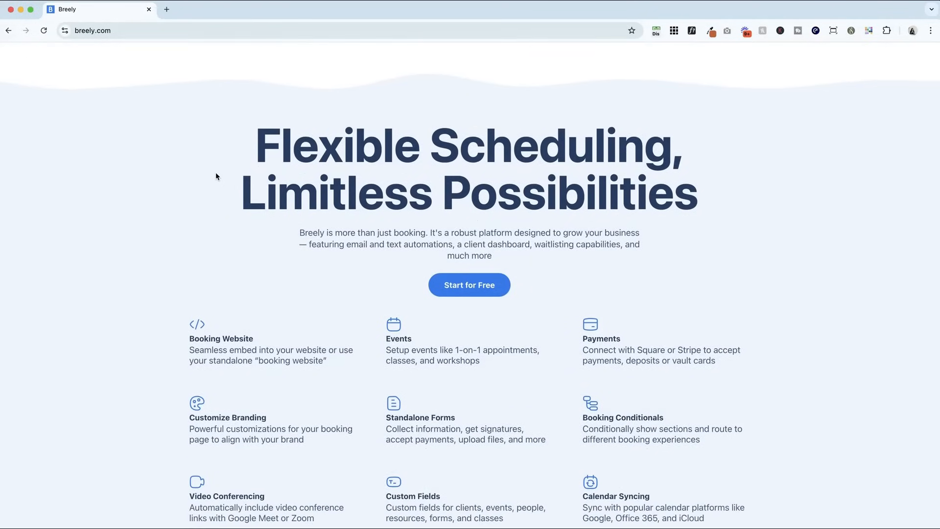
pyautogui.scroll(-2, 216, 176)
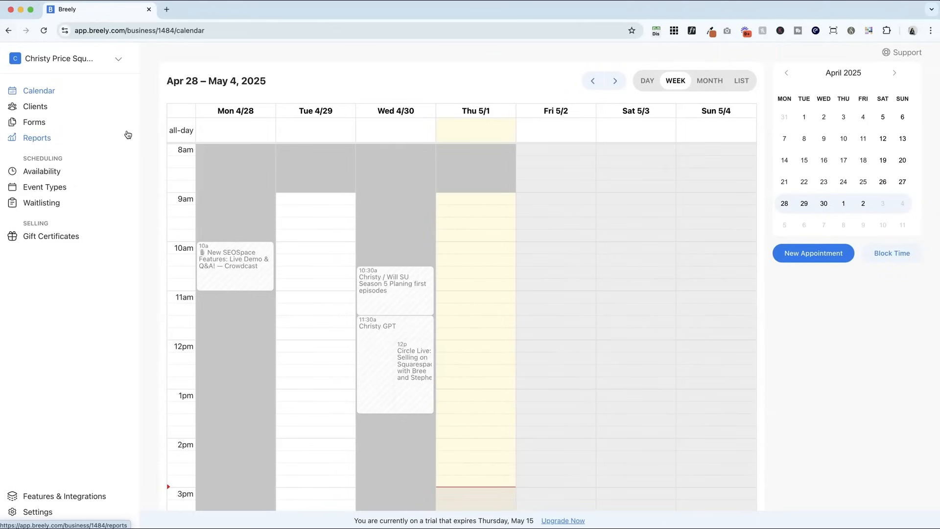
# Show the Event Types list with the Squarespace Help (1 Hour) appointment under Website Support.
pyautogui.click(57, 187)
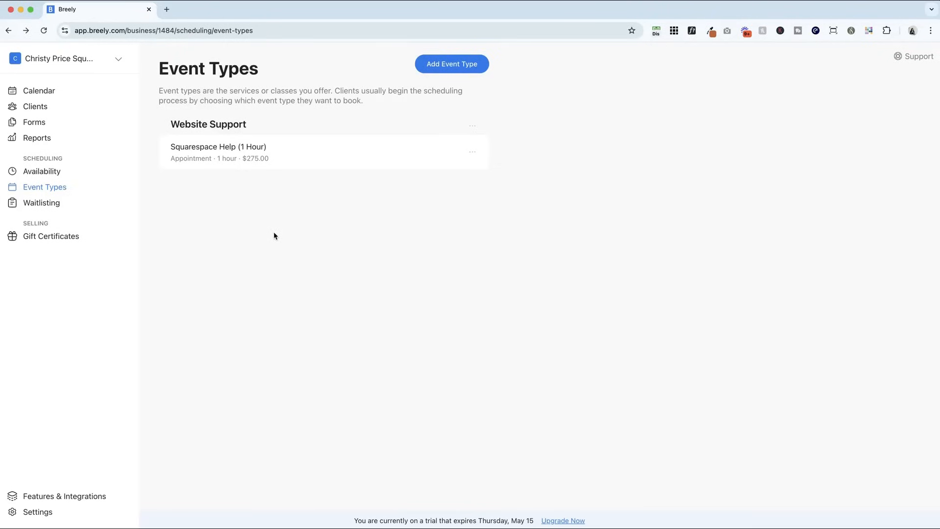
# View the Clients list and peek at its extra options without choosing any.
pyautogui.click(35, 107)
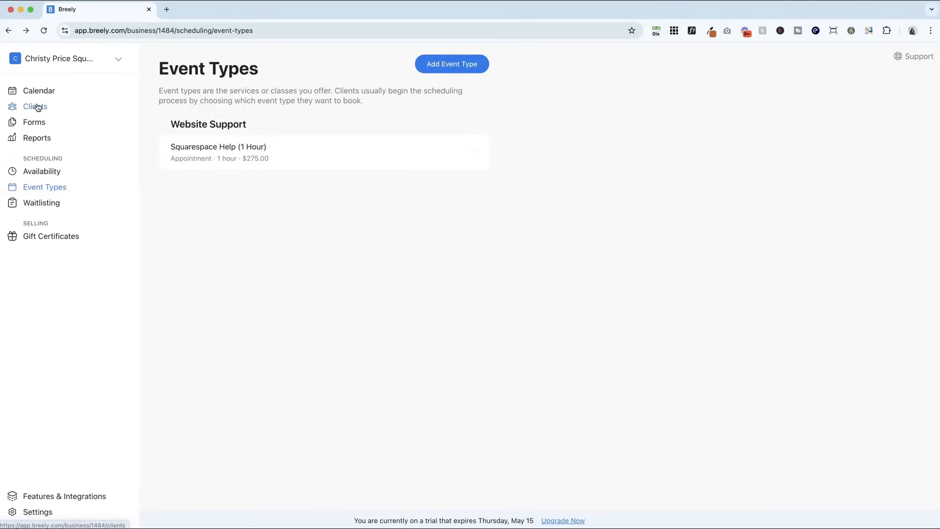
pyautogui.click(483, 66)
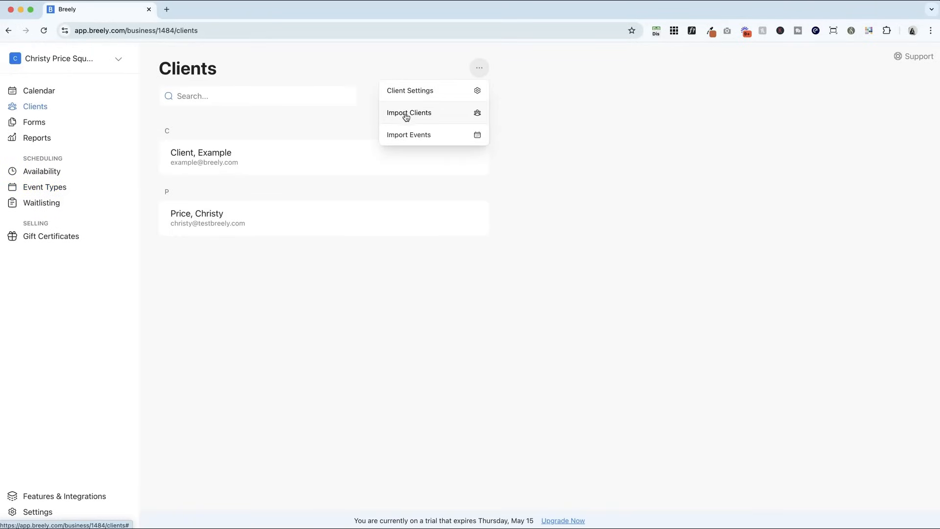
pyautogui.click(535, 162)
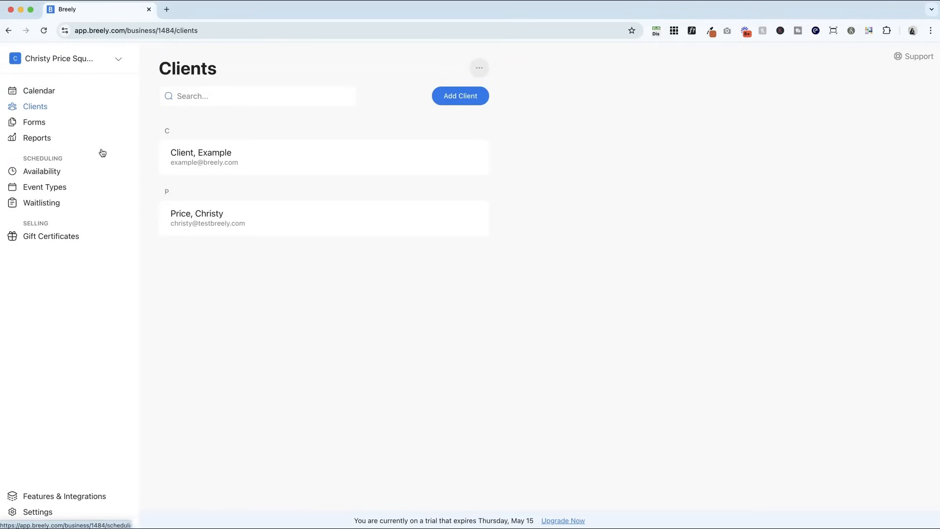
# Launch the AI-guided business setup from the business switcher, then dismiss its Get Started screen.
pyautogui.click(70, 62)
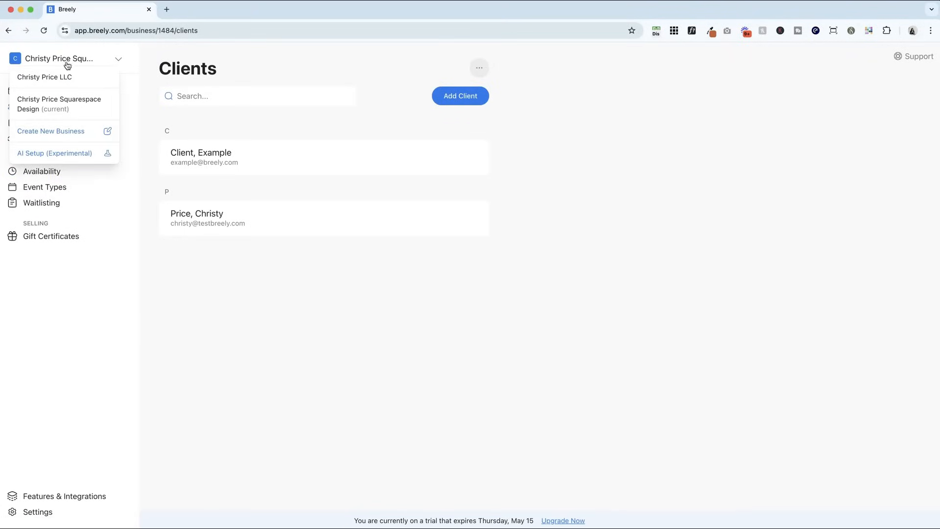
pyautogui.click(44, 154)
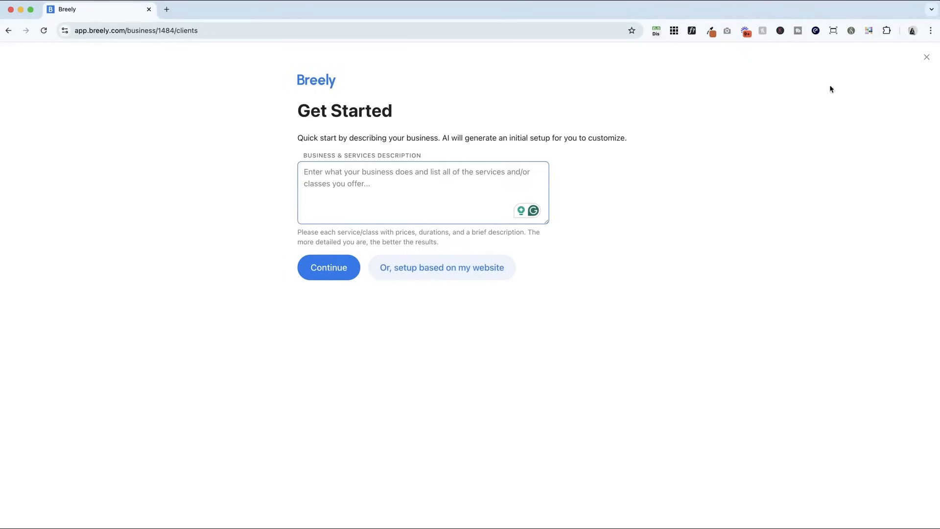
pyautogui.click(926, 57)
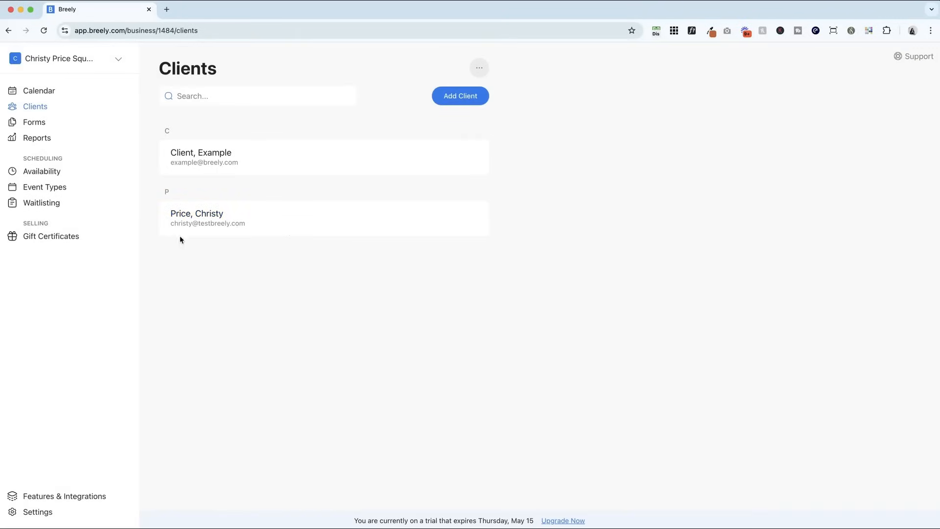
# Start a new Appointment event type, Coffe Chat, with padding before and after and a description.
pyautogui.click(36, 191)
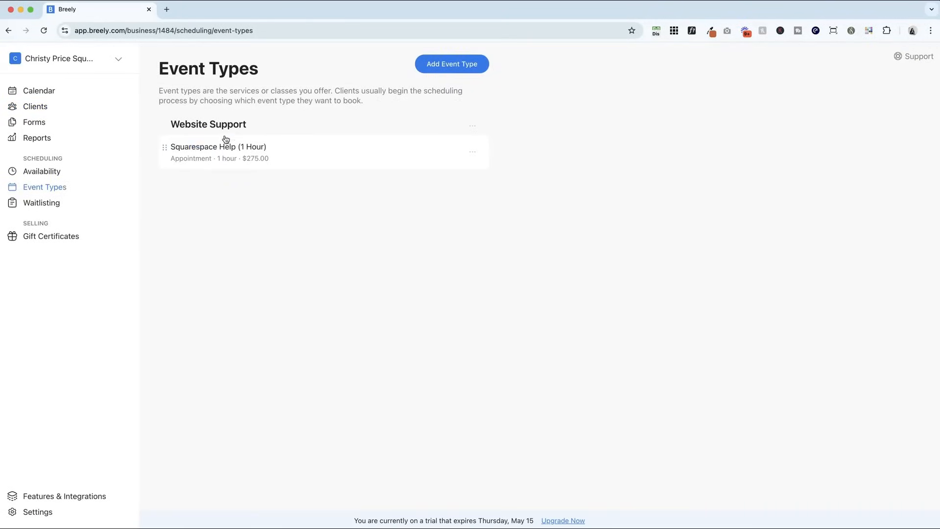
pyautogui.click(474, 153)
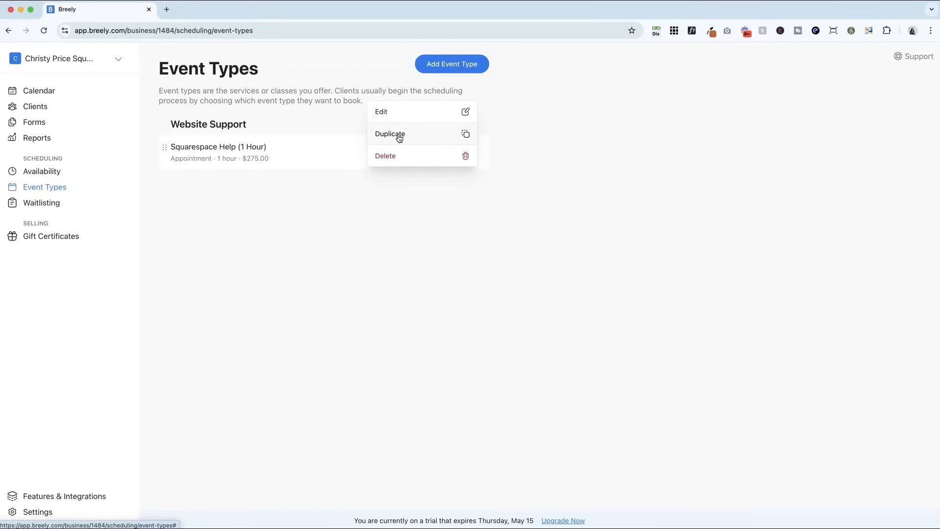
pyautogui.click(452, 64)
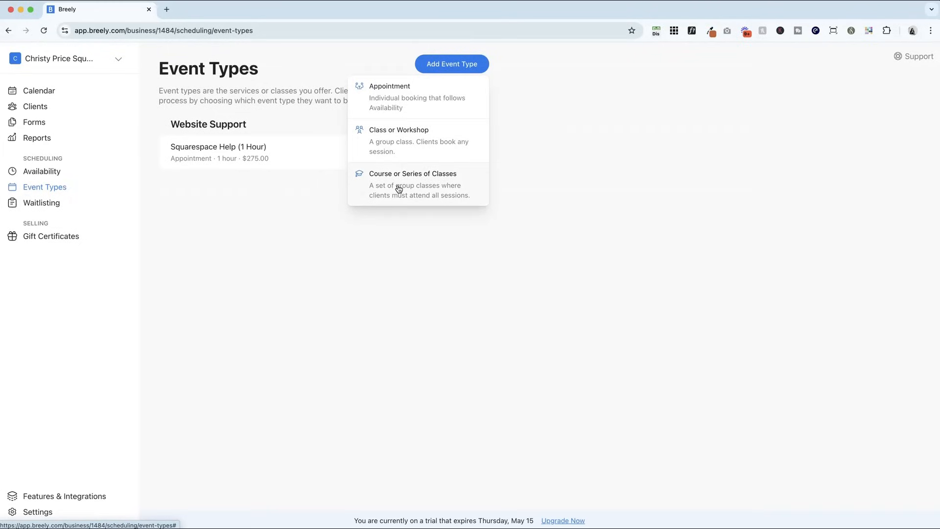
pyautogui.click(384, 93)
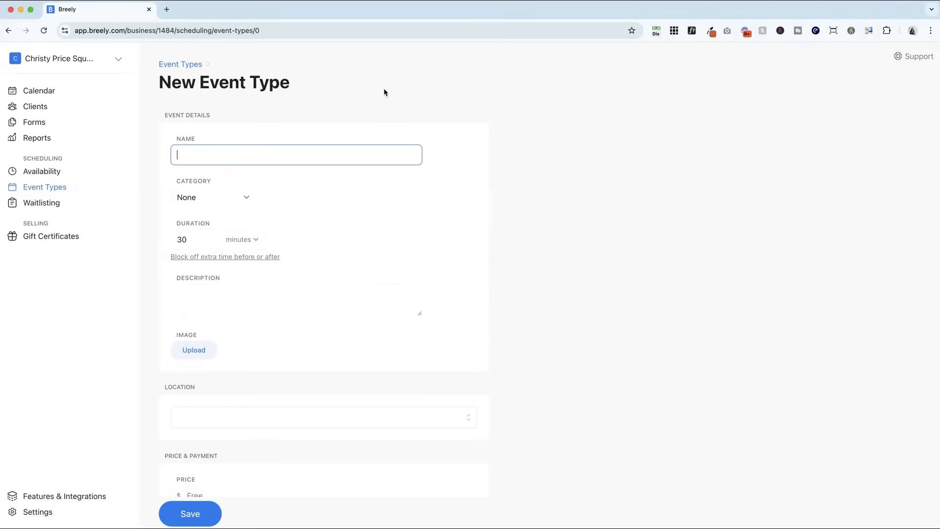
pyautogui.write('Coffe Chat')
pyautogui.click(211, 256)
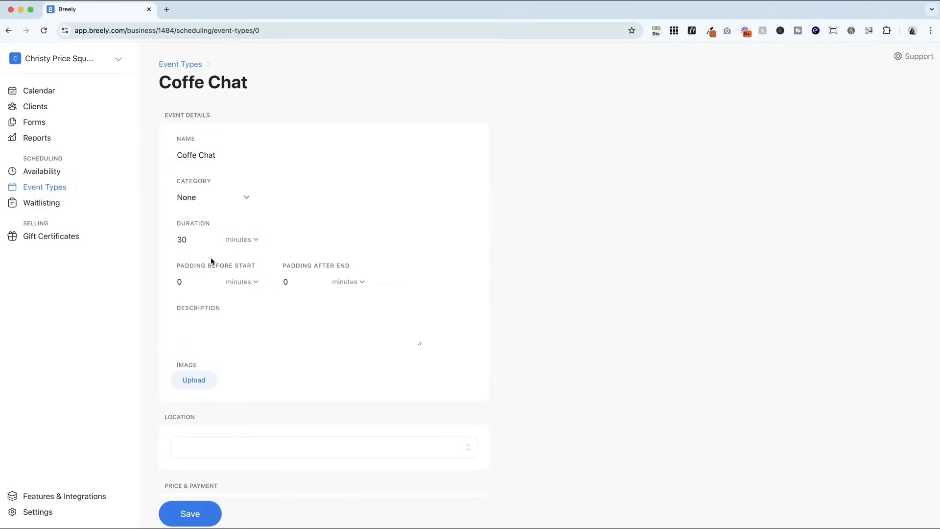
pyautogui.click(191, 282)
pyautogui.write('10')
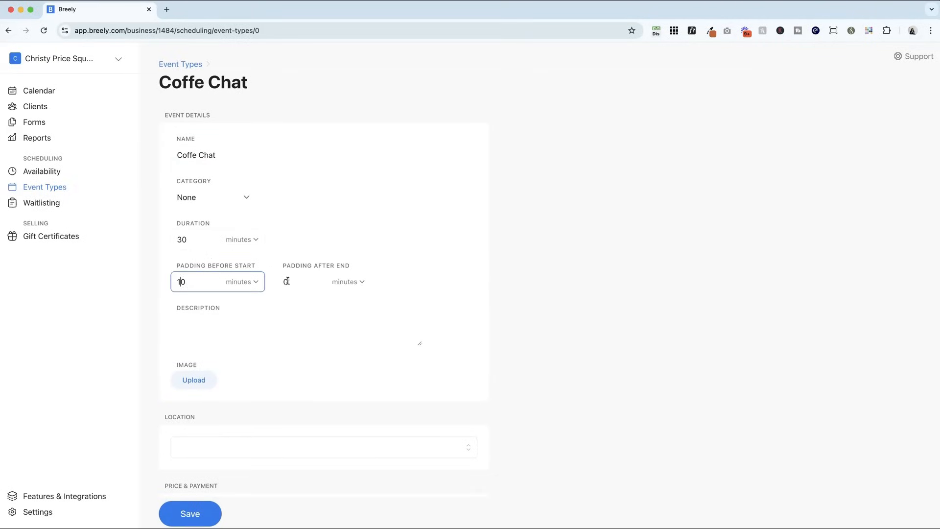
pyautogui.click(285, 282)
pyautogui.write('10')
pyautogui.click(271, 331)
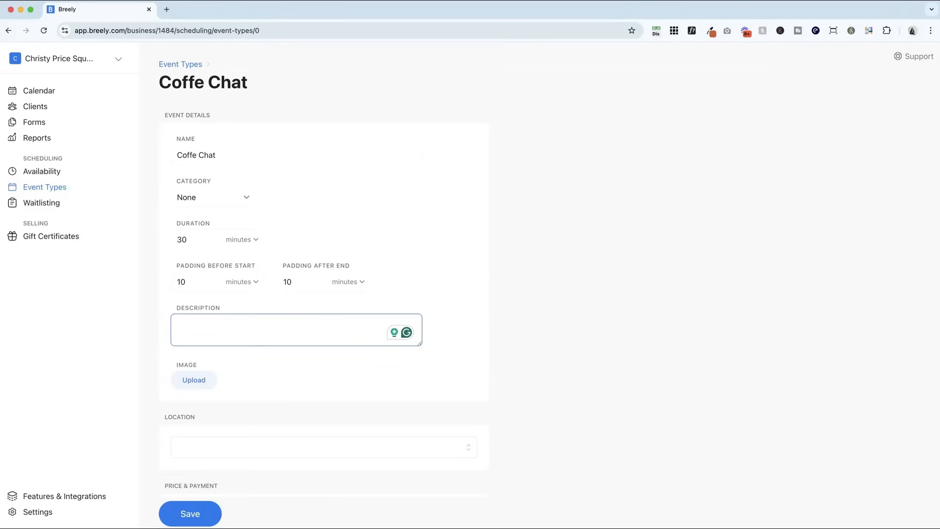
pyautogui.write("Hey! Can't wait to catch up.")
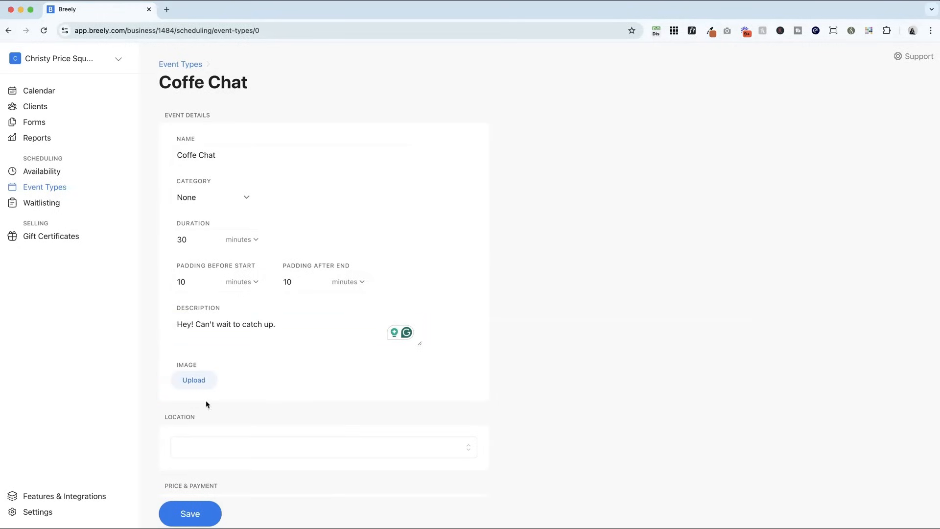
pyautogui.scroll(-2, 196, 382)
# Set the location to Google Meet, leave the price empty, and save the Coffe Chat event type.
pyautogui.click(197, 372)
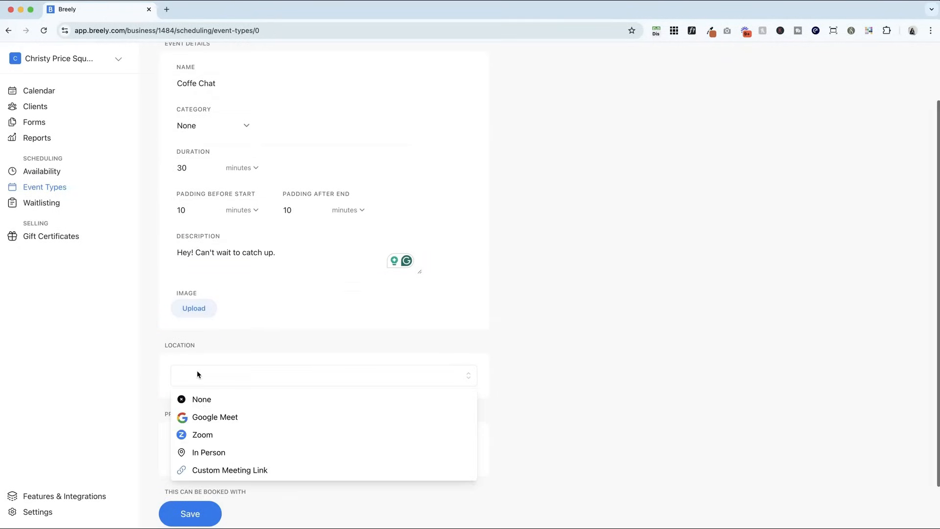
pyautogui.click(217, 418)
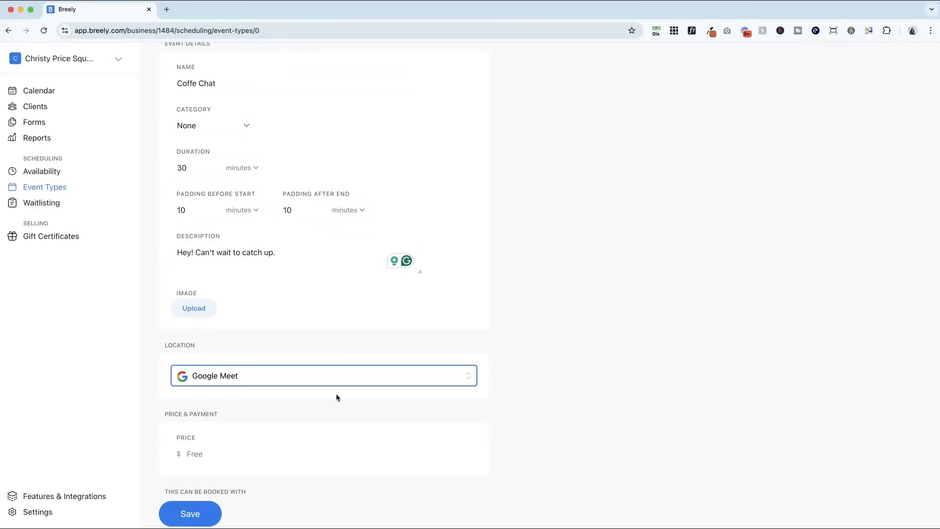
pyautogui.scroll(-1, 214, 367)
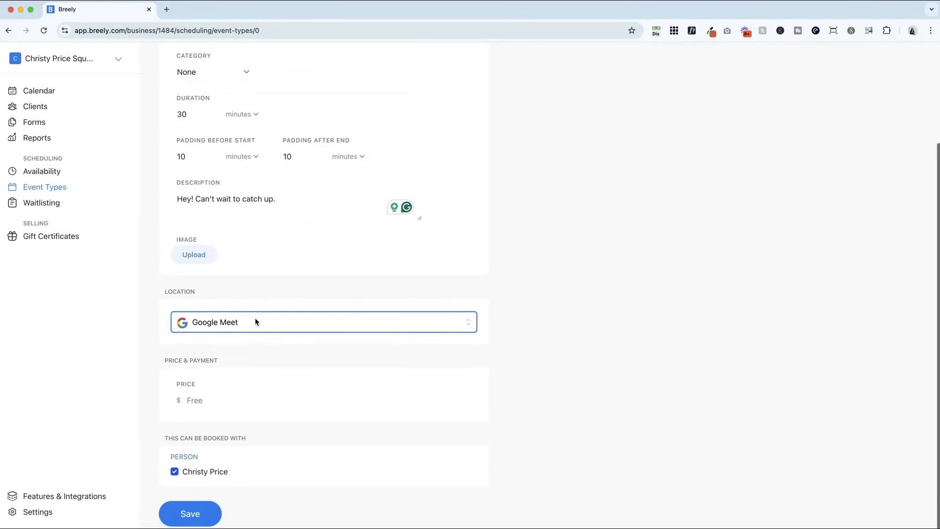
pyautogui.click(217, 402)
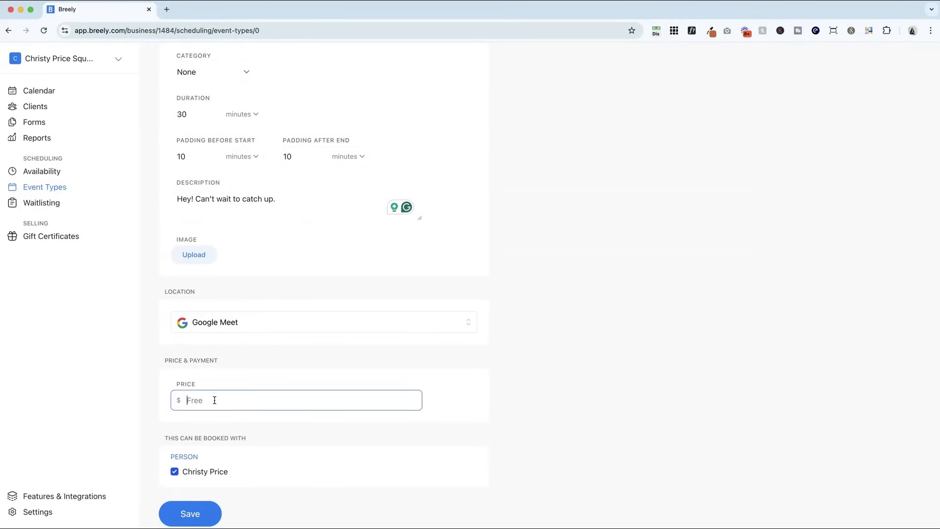
pyautogui.click(195, 516)
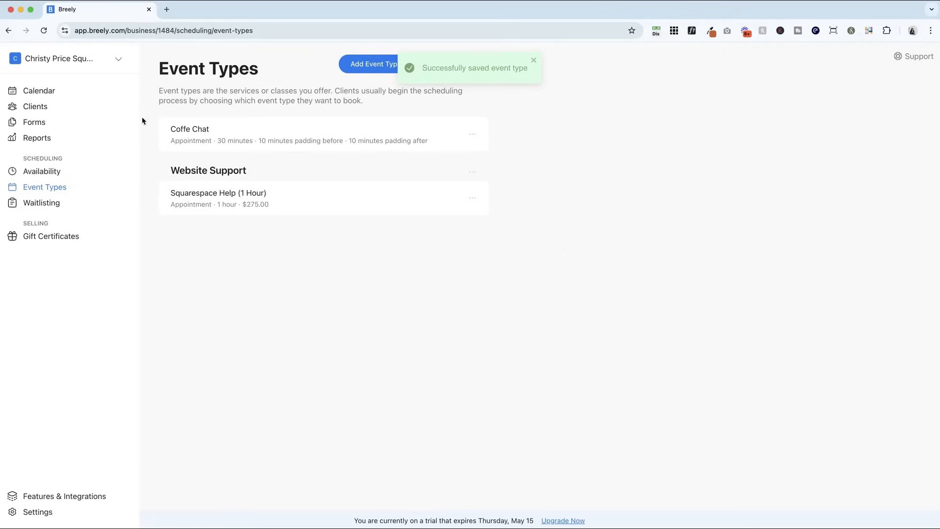
# Create a form named Coffee Chat Form starting from scratch and save it into the design editor.
pyautogui.moveTo(323, 134)
pyautogui.click(34, 122)
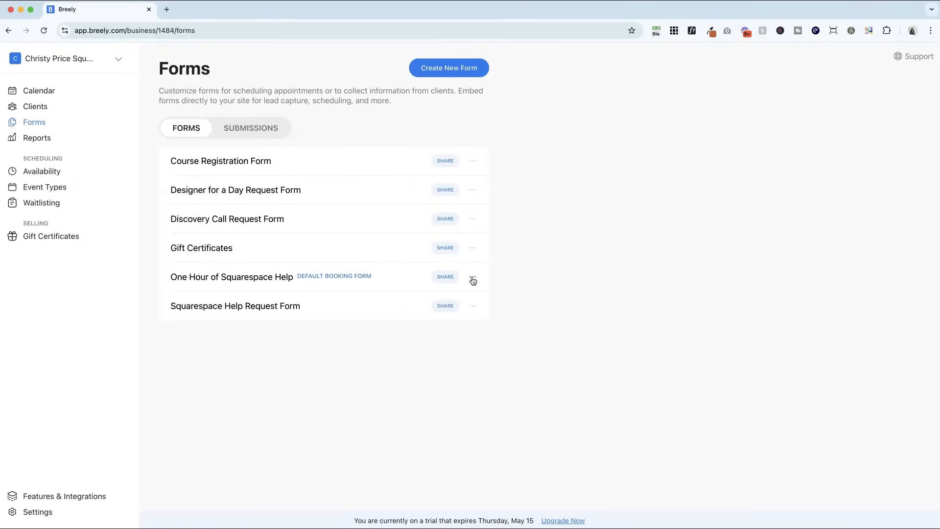
pyautogui.click(440, 67)
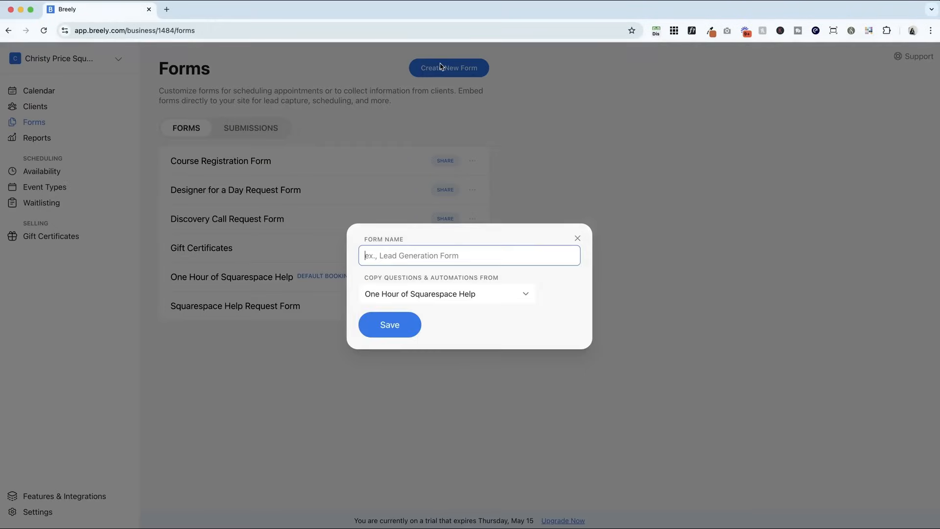
pyautogui.write('C')
pyautogui.press('BackSpace')
pyautogui.write('fee Chat Form')
pyautogui.click(446, 294)
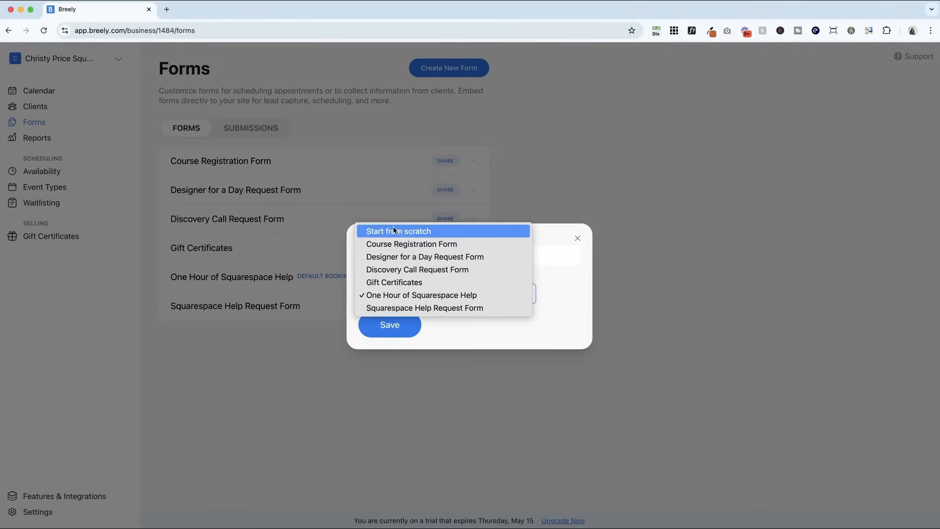
pyautogui.click(399, 231)
pyautogui.click(402, 327)
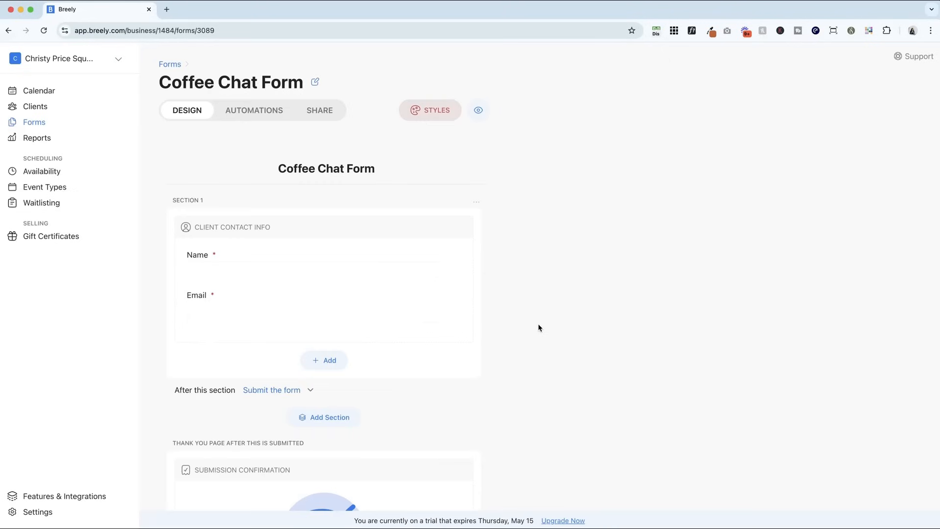
pyautogui.scroll(-2, 535, 327)
# Bring up the Add Element panel to add appointment scheduling to the form.
pyautogui.click(324, 286)
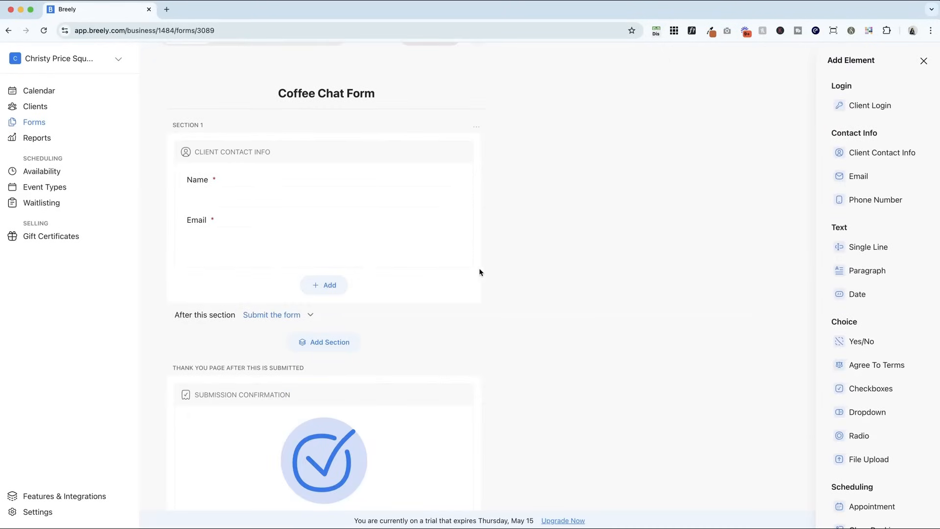
pyautogui.scroll(-1, 479, 272)
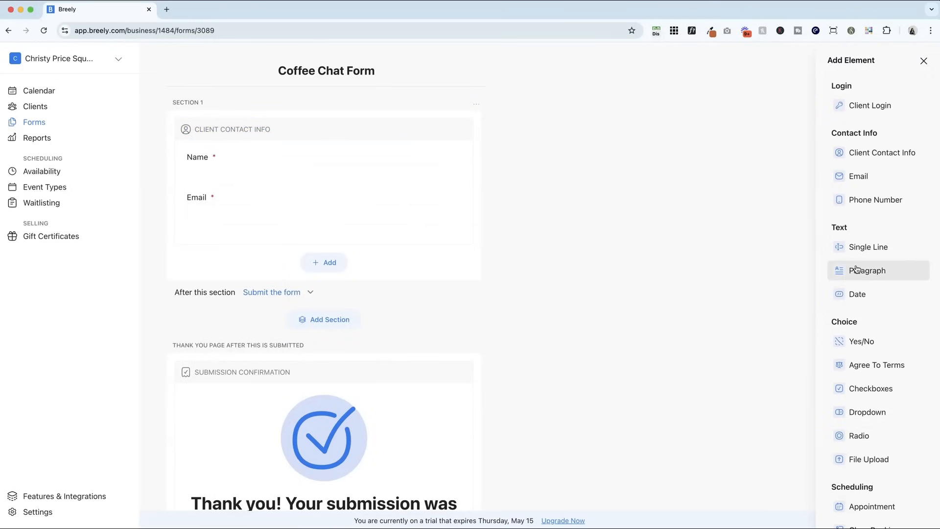
pyautogui.scroll(-3, 856, 270)
pyautogui.scroll(-1, 856, 270)
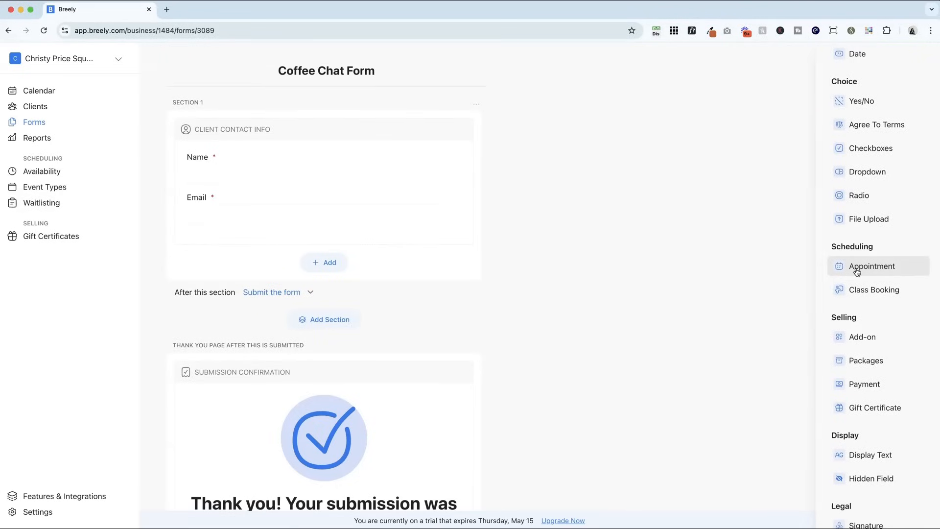
# Confirm the scheduling-form conversion and limit the Appointment element to the Coffe Chat event type.
pyautogui.click(856, 272)
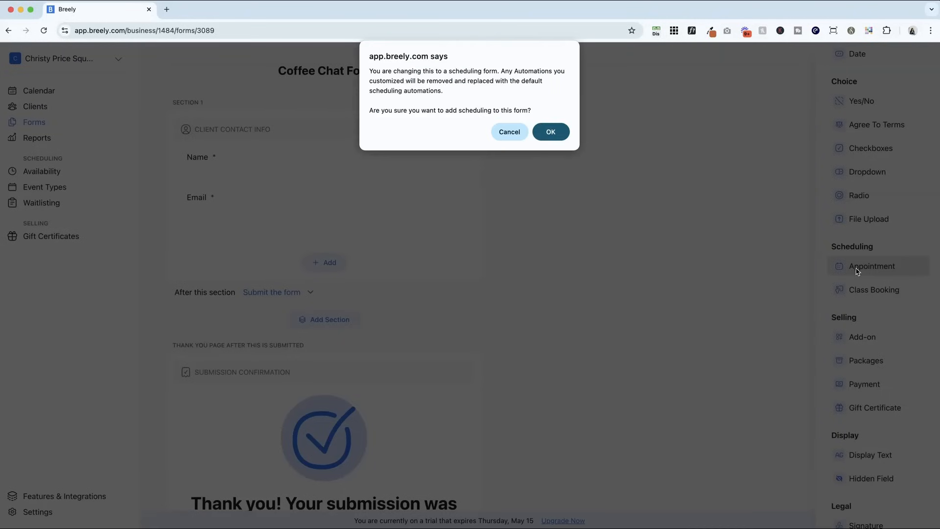
pyautogui.click(560, 130)
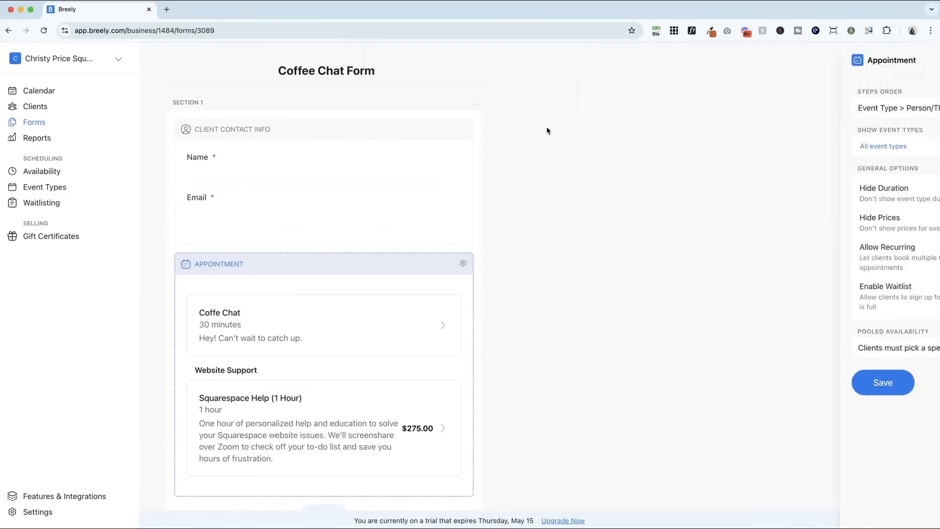
pyautogui.click(324, 328)
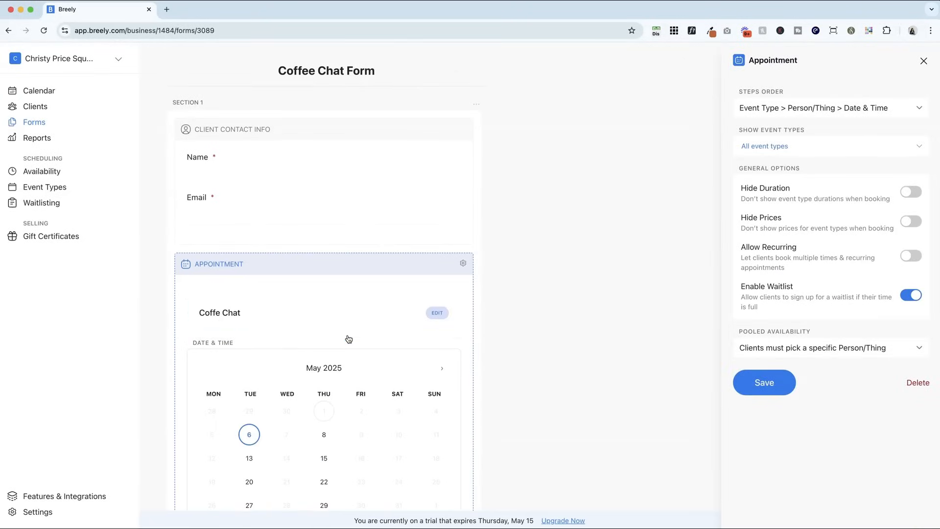
pyautogui.scroll(-3, 348, 339)
pyautogui.scroll(-3, 348, 339)
pyautogui.scroll(-2, 349, 338)
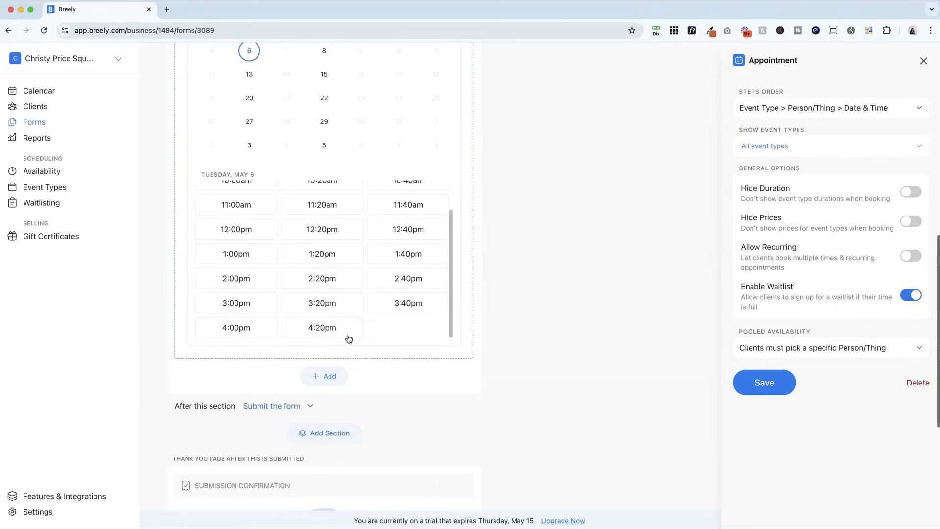
pyautogui.scroll(3, 348, 339)
pyautogui.scroll(3, 348, 338)
pyautogui.scroll(1, 348, 338)
pyautogui.click(743, 146)
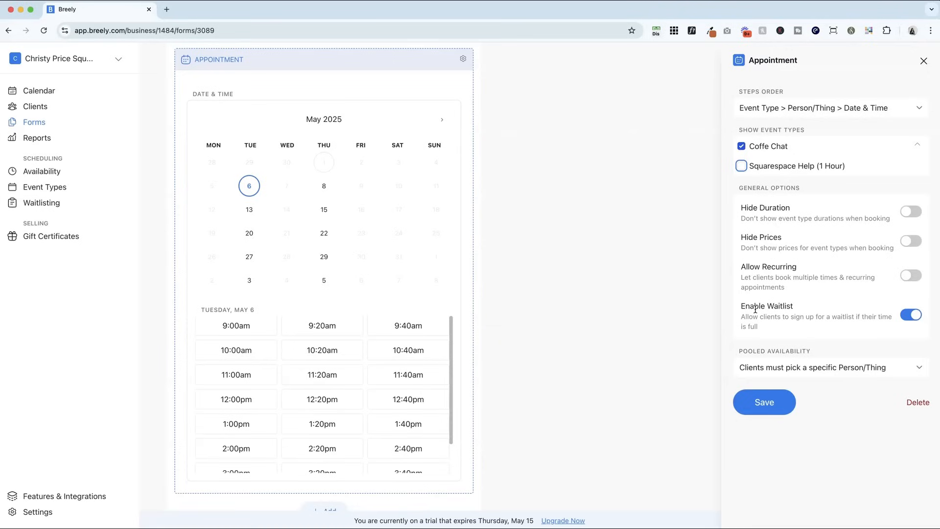
# Set pooled availability to hide people and always pick any available, Round Robin distribution, and save.
pyautogui.click(777, 367)
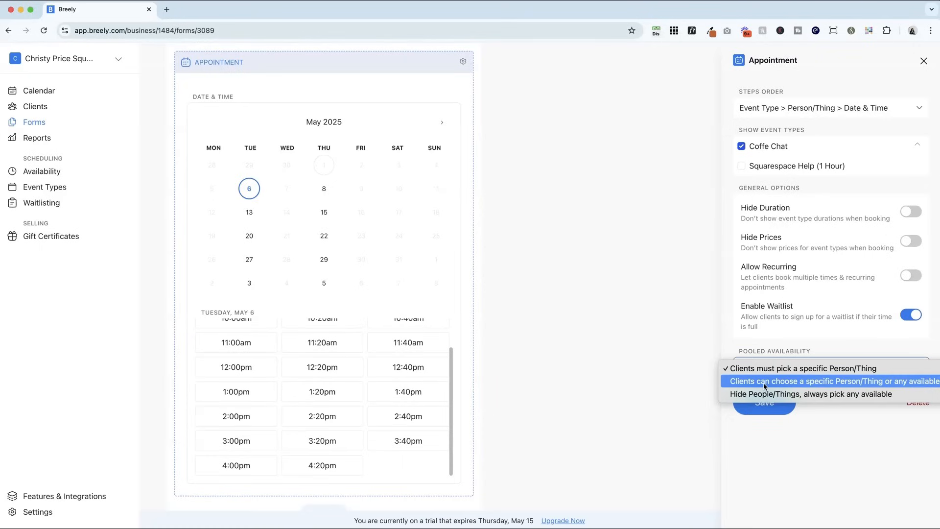
pyautogui.click(868, 395)
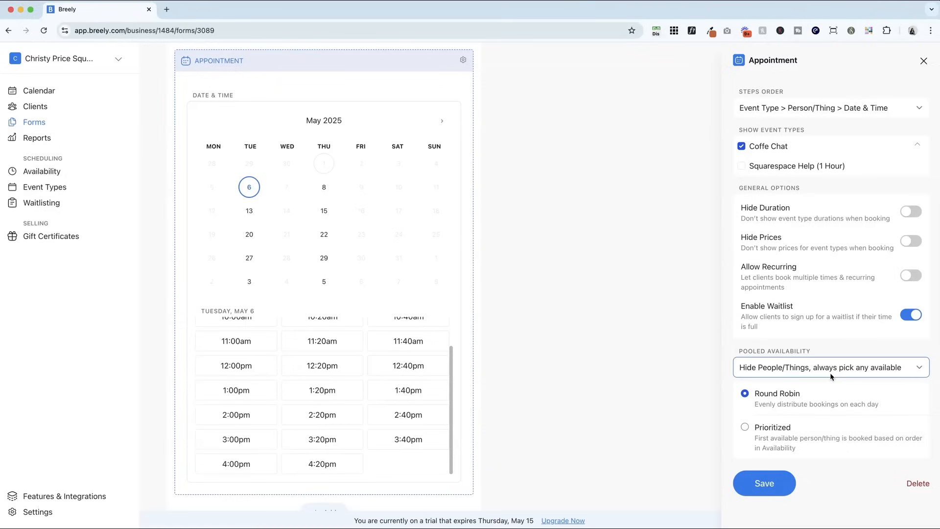
pyautogui.click(779, 429)
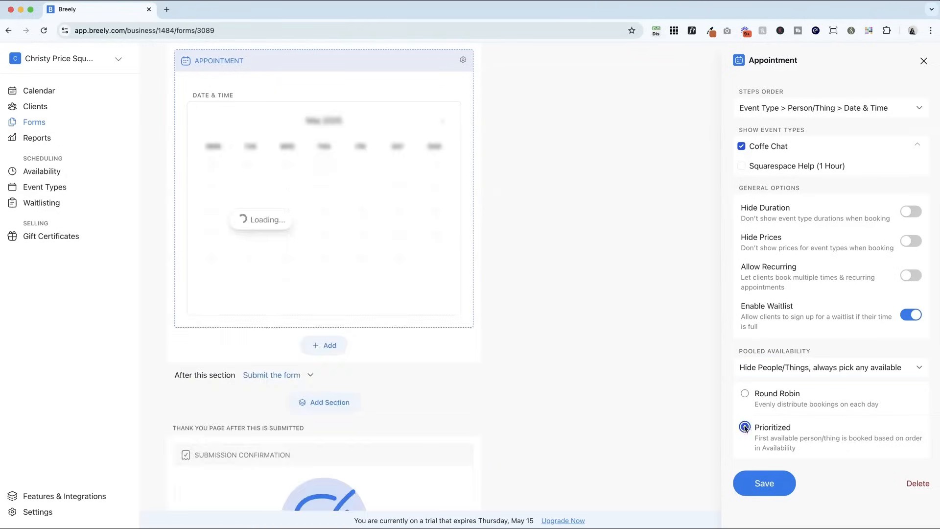
pyautogui.click(752, 399)
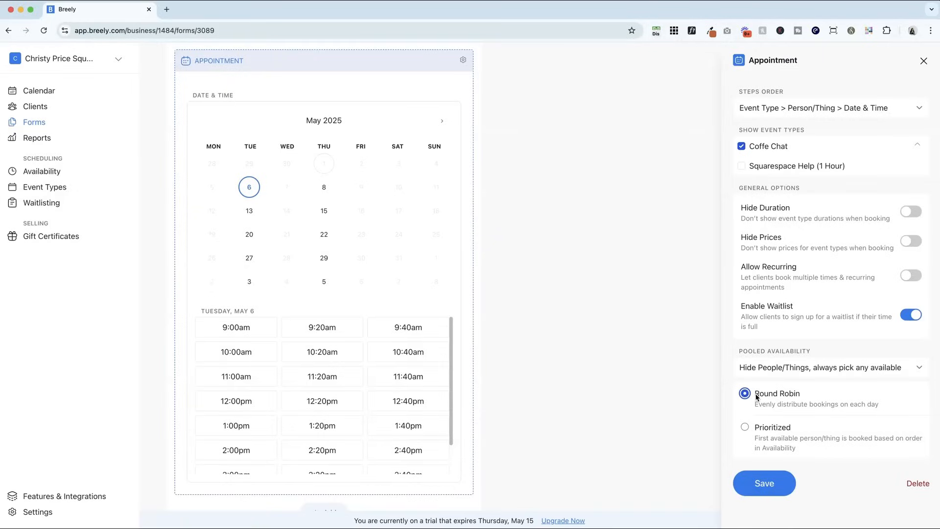
pyautogui.click(870, 368)
pyautogui.click(808, 355)
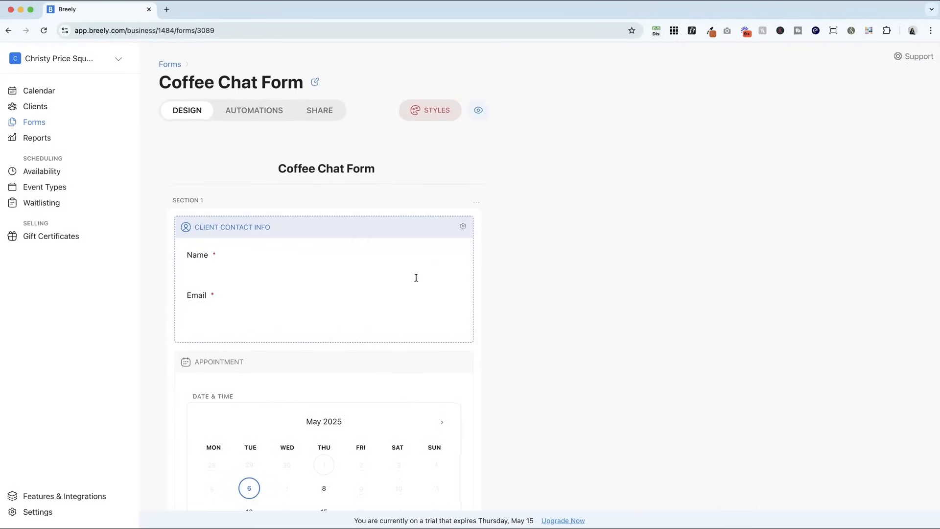
pyautogui.scroll(-10, 362, 278)
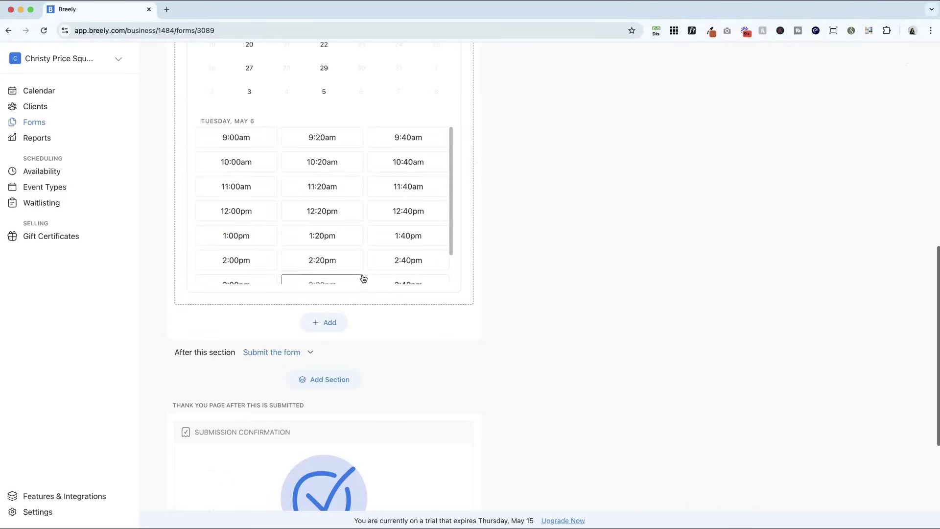
# Add a required 'What do you want to chat about?' Paragraph question below the appointment block.
pyautogui.click(330, 324)
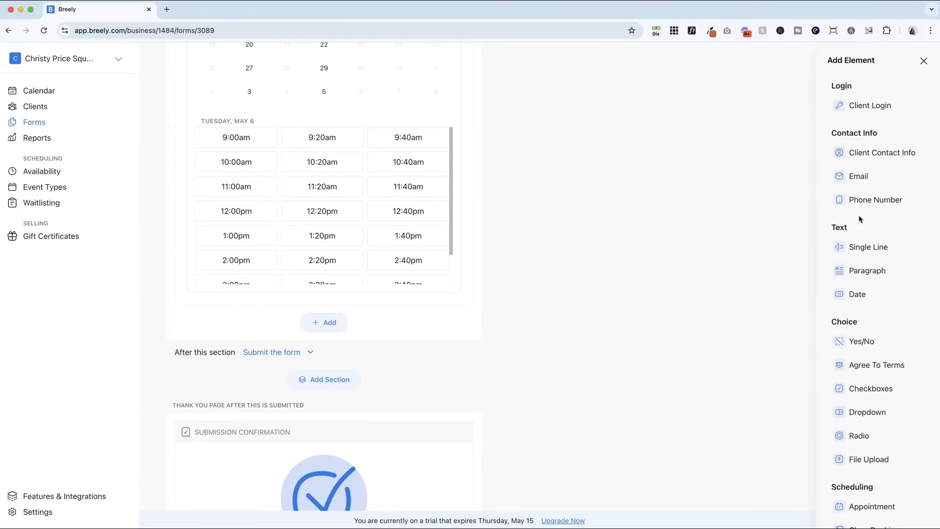
pyautogui.click(857, 270)
pyautogui.scroll(-3, 857, 201)
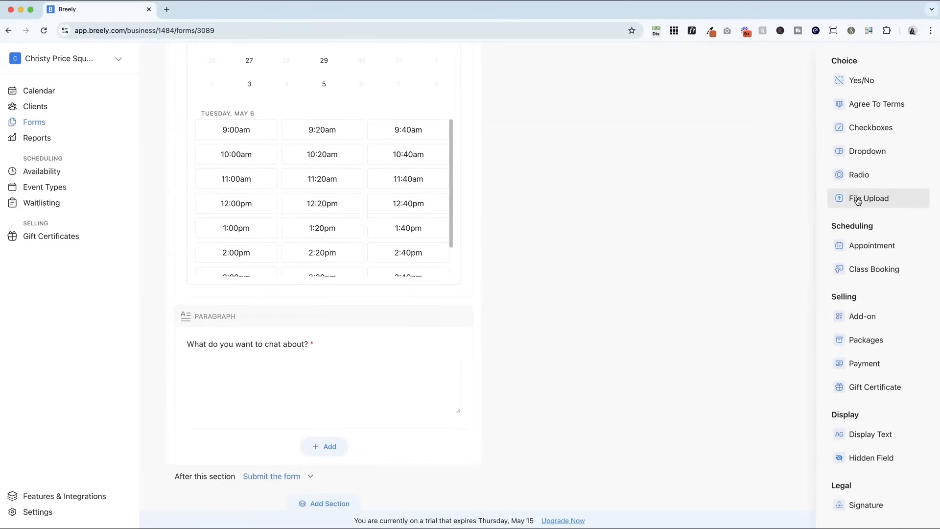
pyautogui.scroll(-1, 856, 201)
pyautogui.scroll(2, 446, 214)
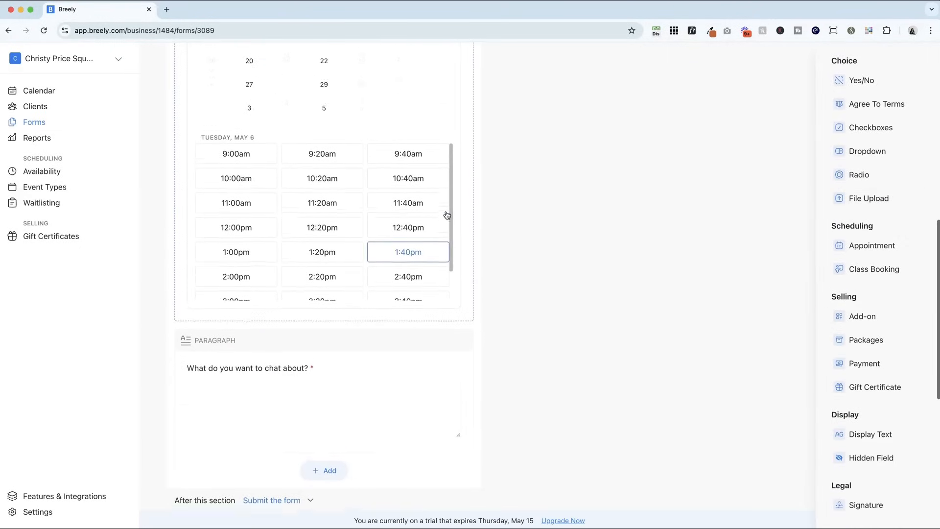
pyautogui.scroll(2, 849, 197)
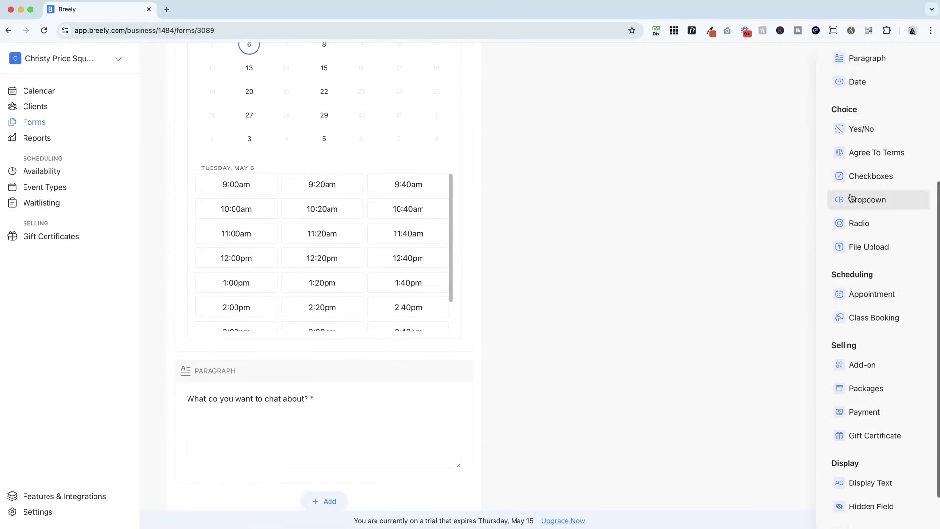
# Add an Agree To Terms field, then close its settings and discard it unsaved.
pyautogui.click(858, 156)
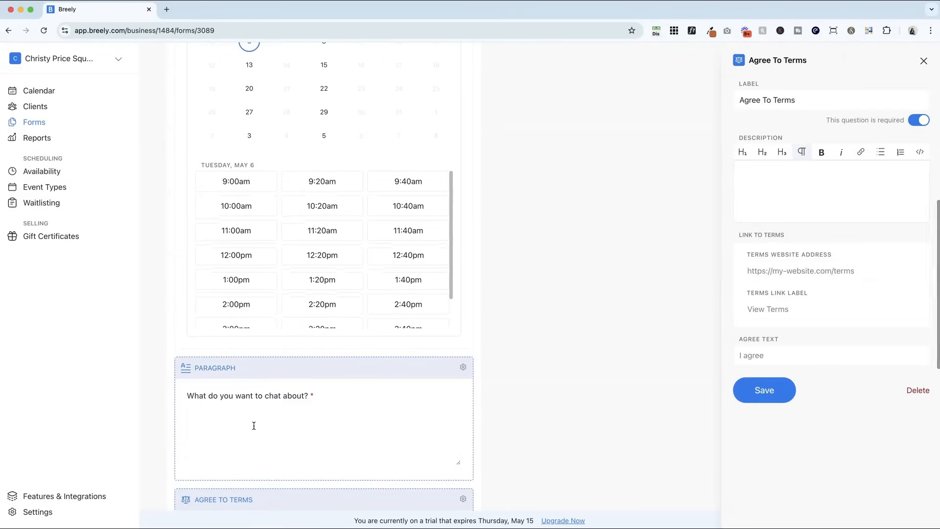
pyautogui.scroll(-3, 253, 421)
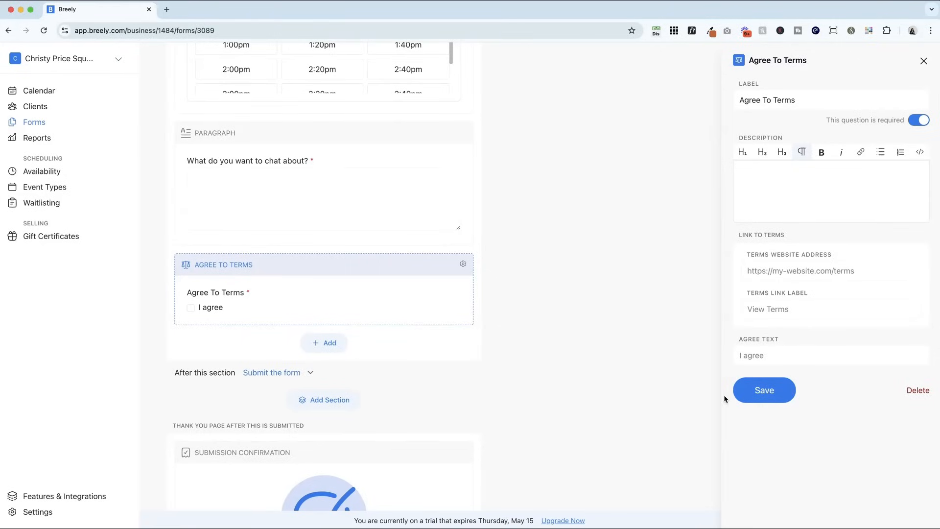
pyautogui.click(924, 61)
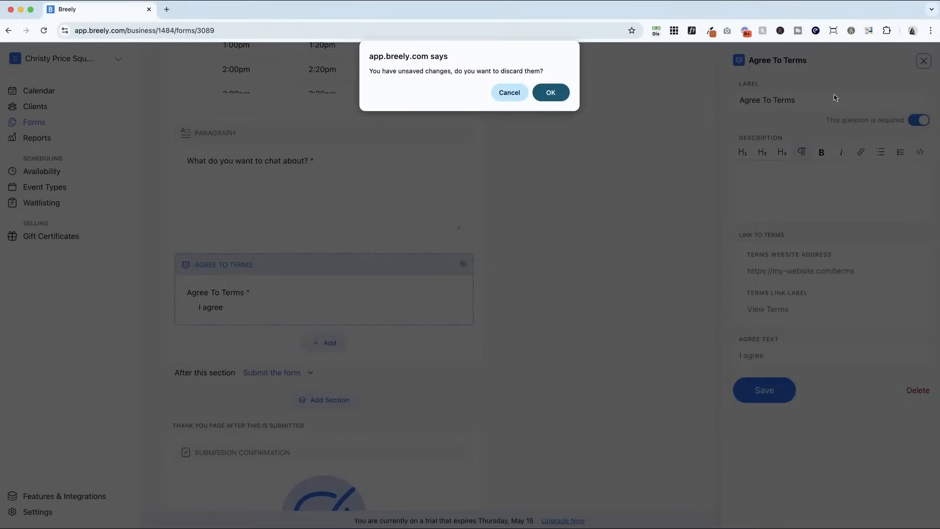
pyautogui.click(550, 93)
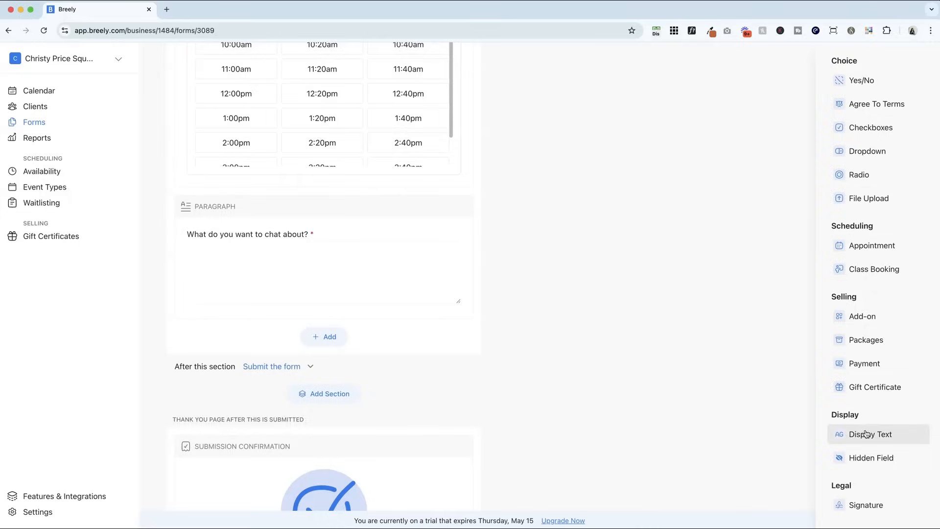
# Add a Display Text block reading 'Terms & Conditions' and save it.
pyautogui.click(870, 434)
pyautogui.scroll(3, 441, 140)
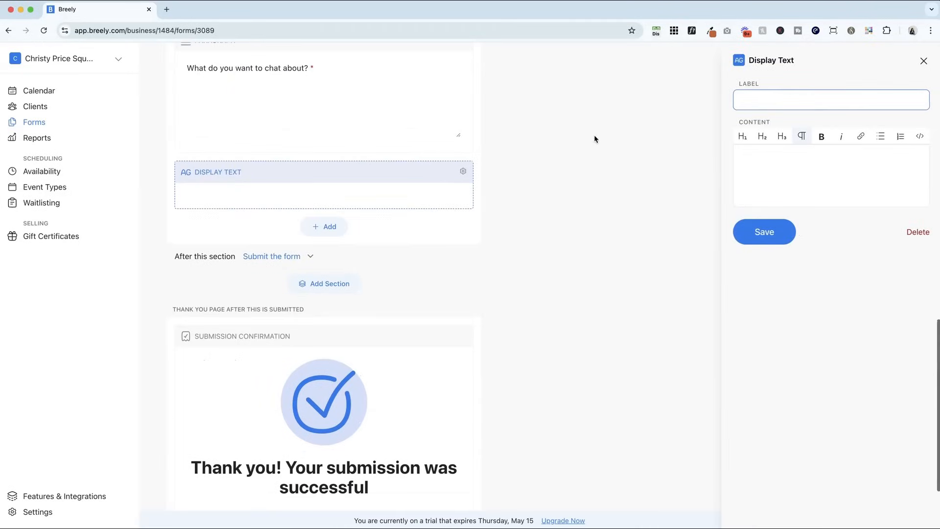
pyautogui.click(773, 169)
pyautogui.write('Terms ')
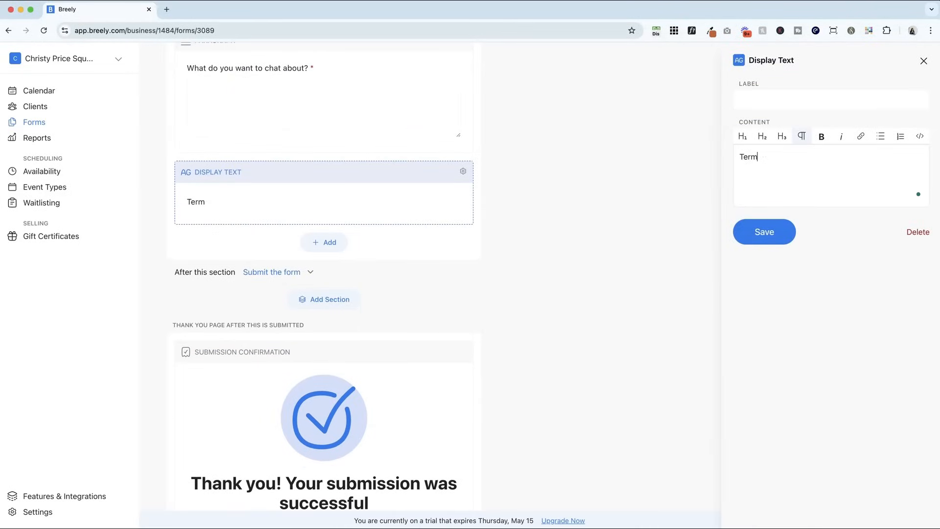
pyautogui.write('& Conditions')
pyautogui.click(763, 231)
pyautogui.scroll(-3, 794, 246)
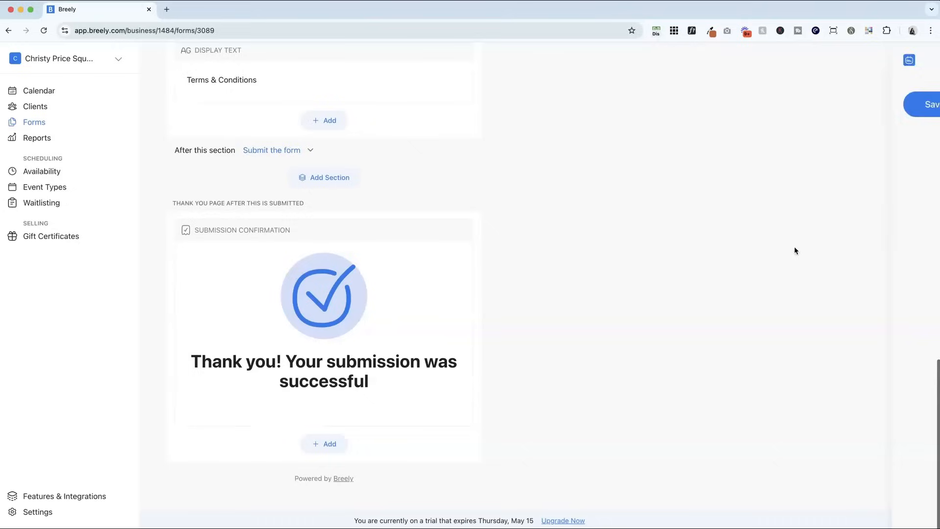
# Add a Signature element labelled as agreement to the terms.
pyautogui.click(321, 140)
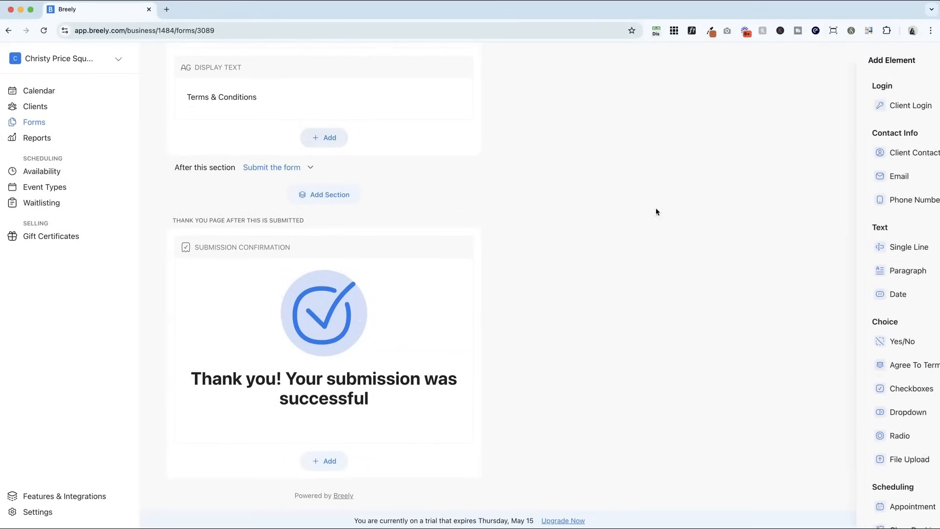
pyautogui.scroll(-5, 837, 248)
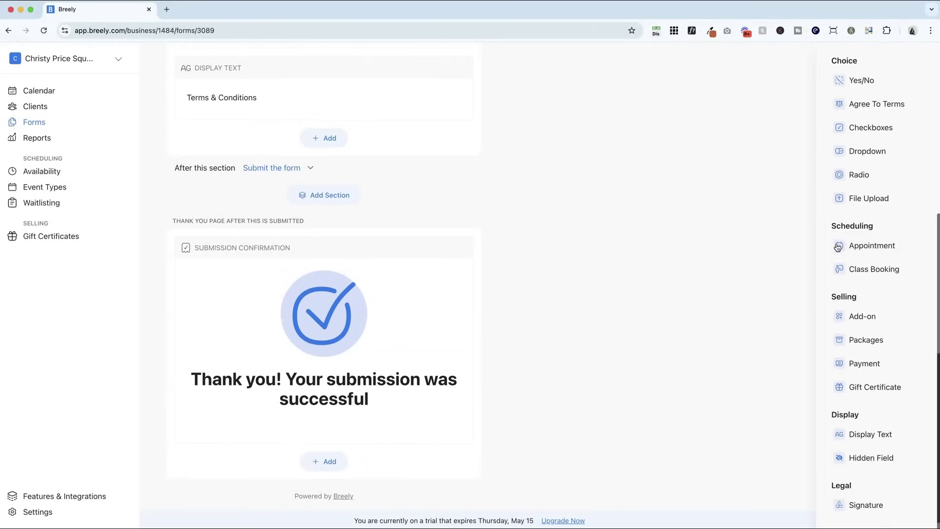
pyautogui.click(852, 505)
pyautogui.write('By')
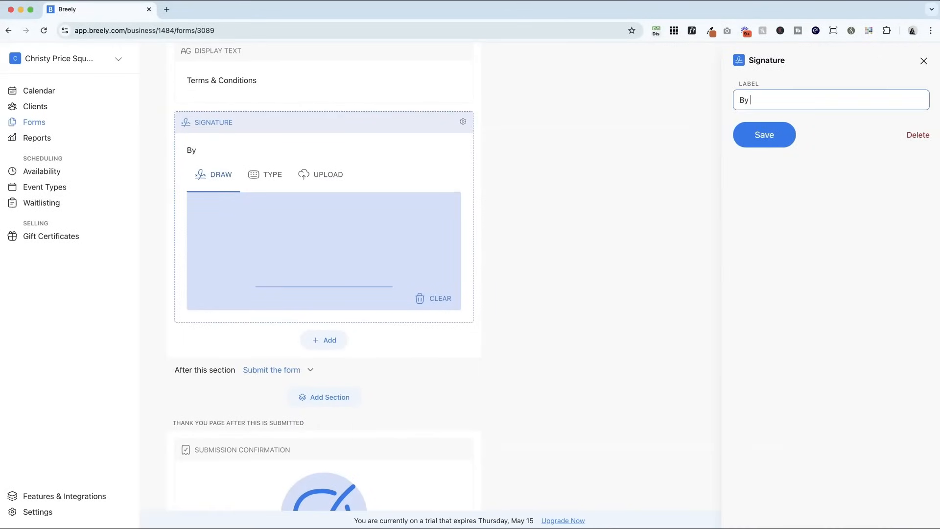
pyautogui.write(' signing, I ag')
pyautogui.write('ree to the terms and')
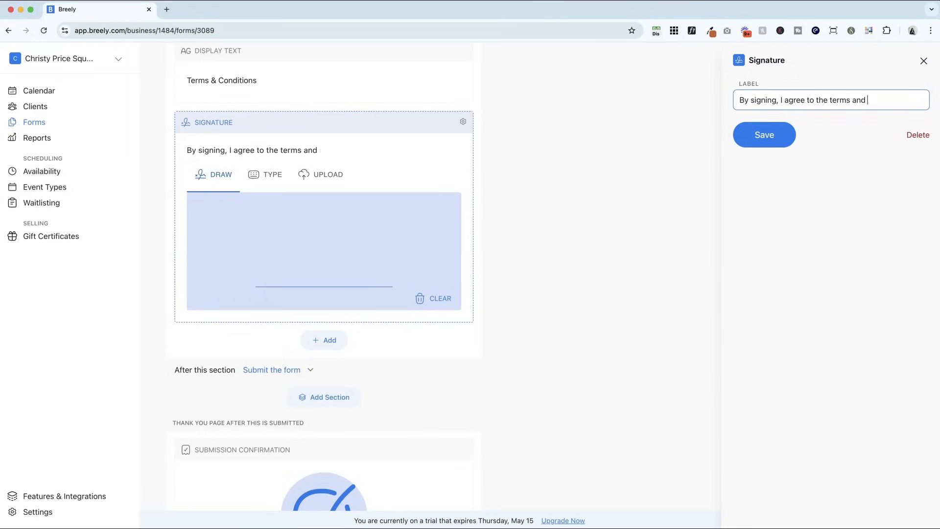
pyautogui.write(' conid')
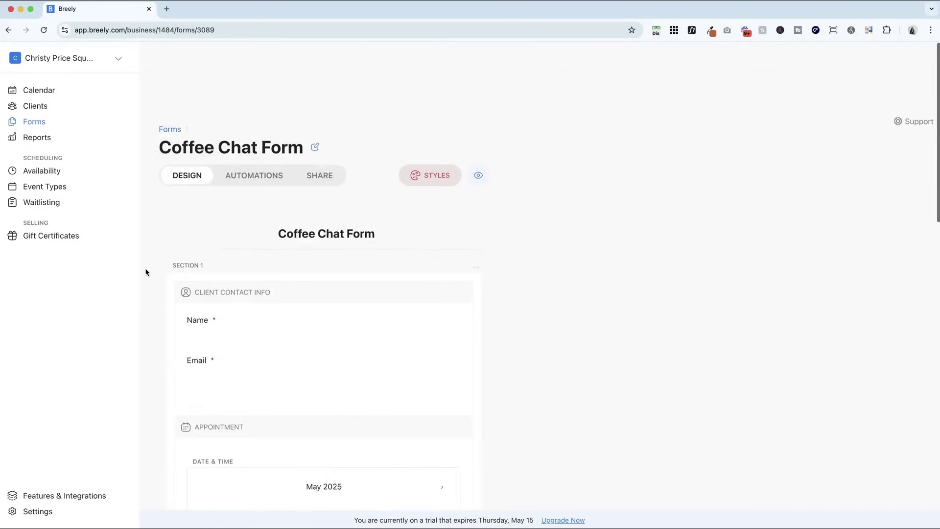
pyautogui.scroll(-2, 145, 269)
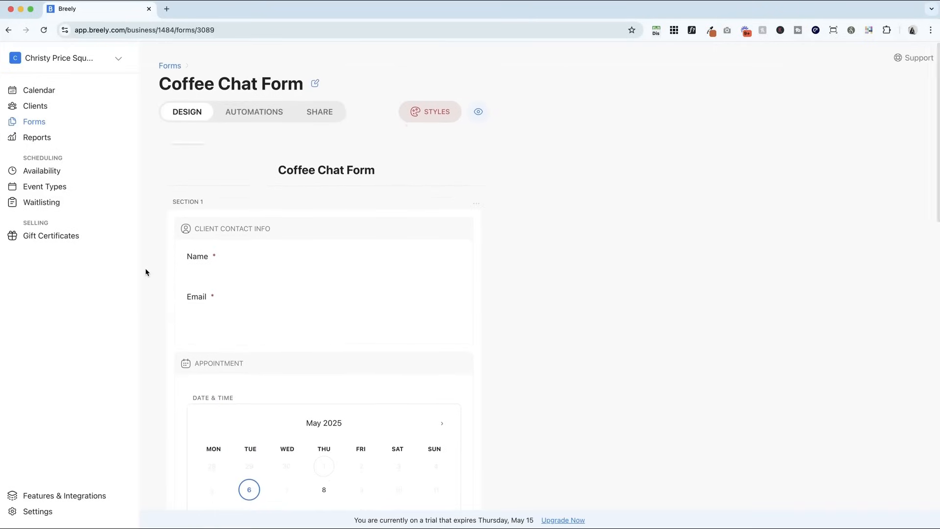
# In Automations, duplicate the 1-day reminder as a 1-hour-before Text Message reminder and save it.
pyautogui.click(261, 114)
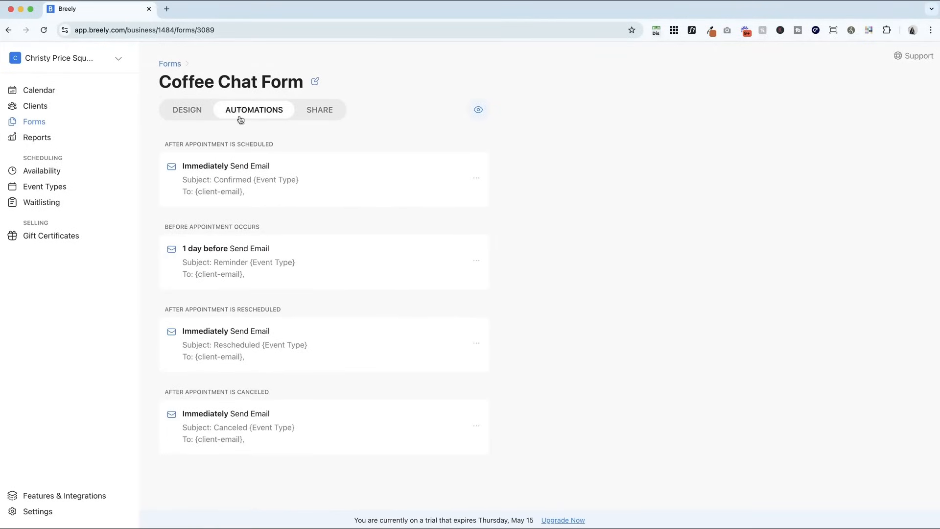
pyautogui.moveTo(323, 262)
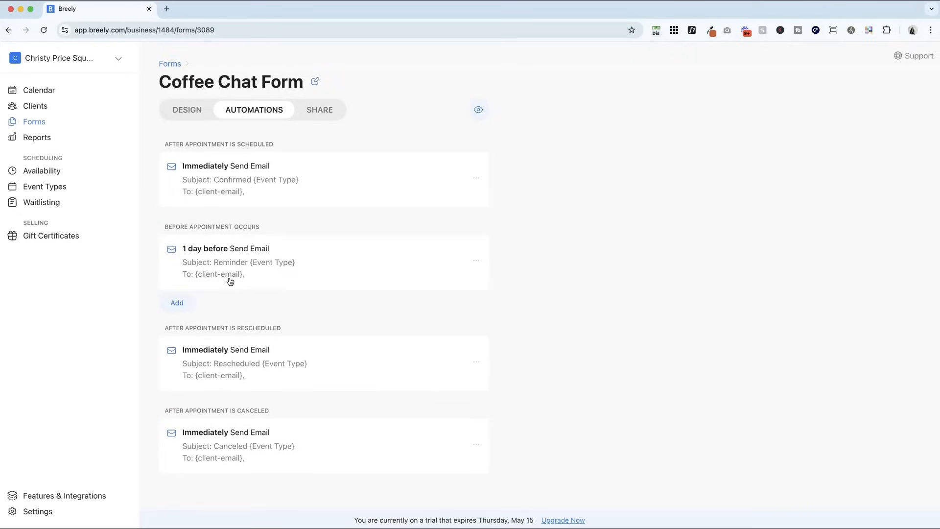
pyautogui.click(475, 260)
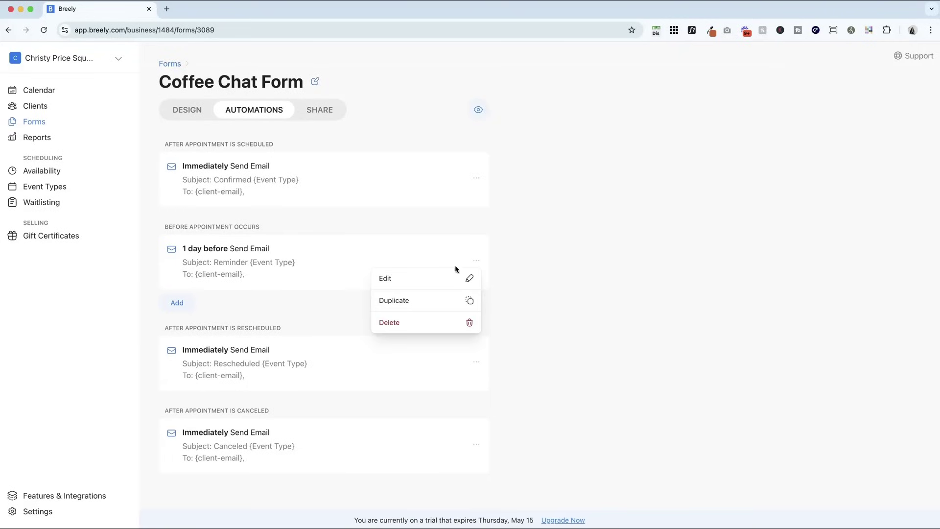
pyautogui.click(429, 302)
pyautogui.click(196, 328)
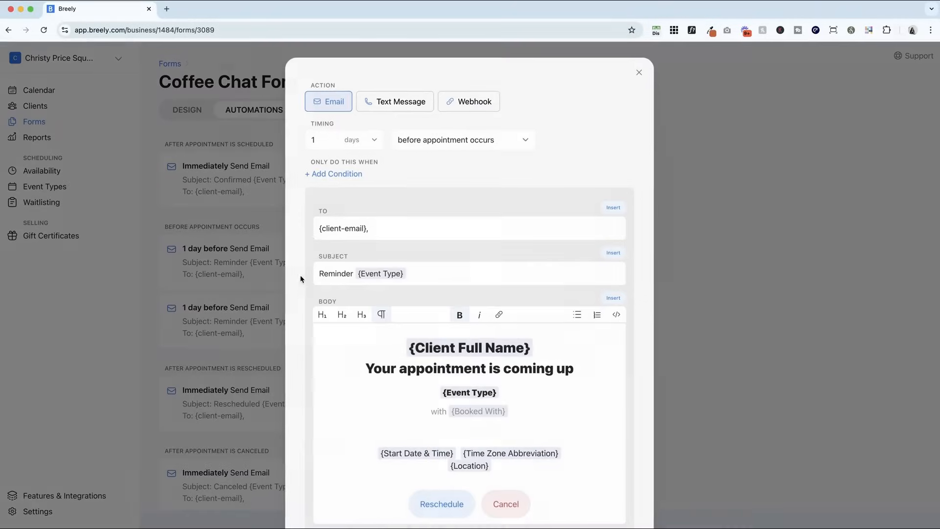
pyautogui.click(353, 139)
pyautogui.click(370, 130)
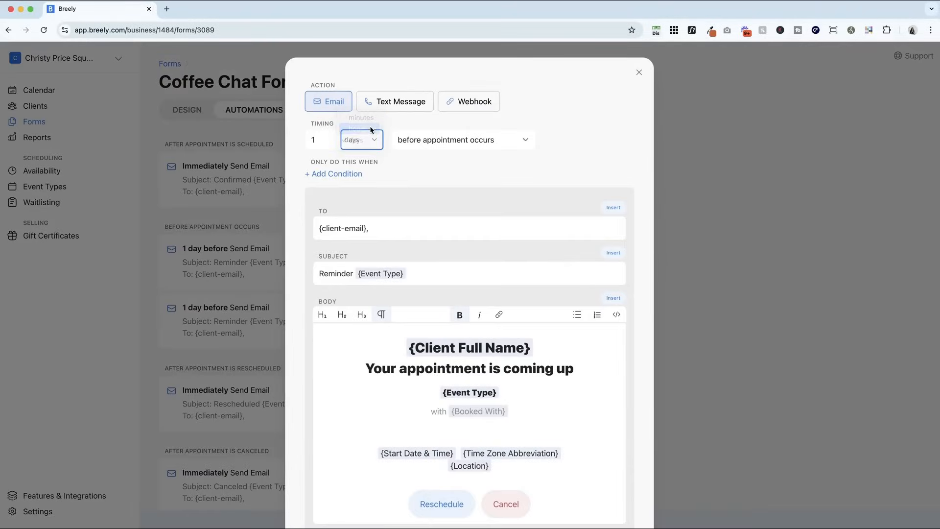
pyautogui.click(394, 102)
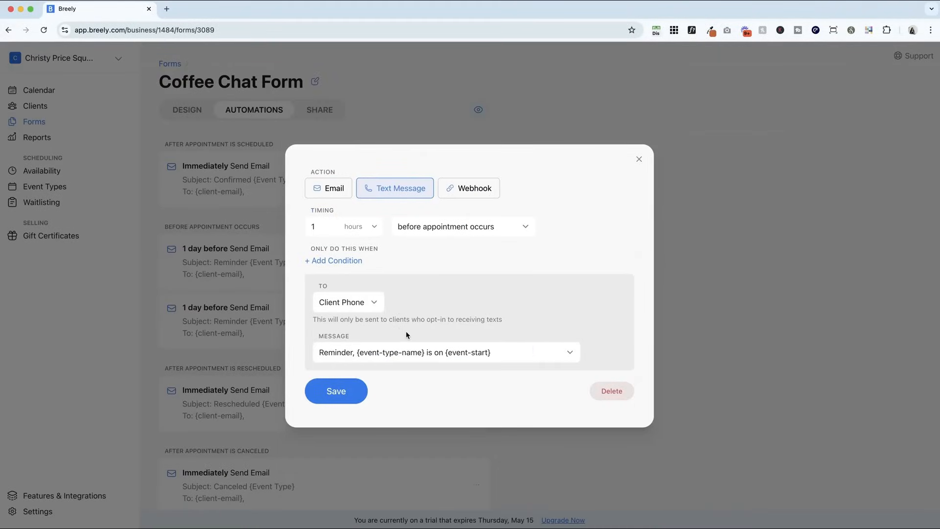
pyautogui.click(336, 390)
# Copy the form's Inline embed code from the Share options.
pyautogui.click(319, 109)
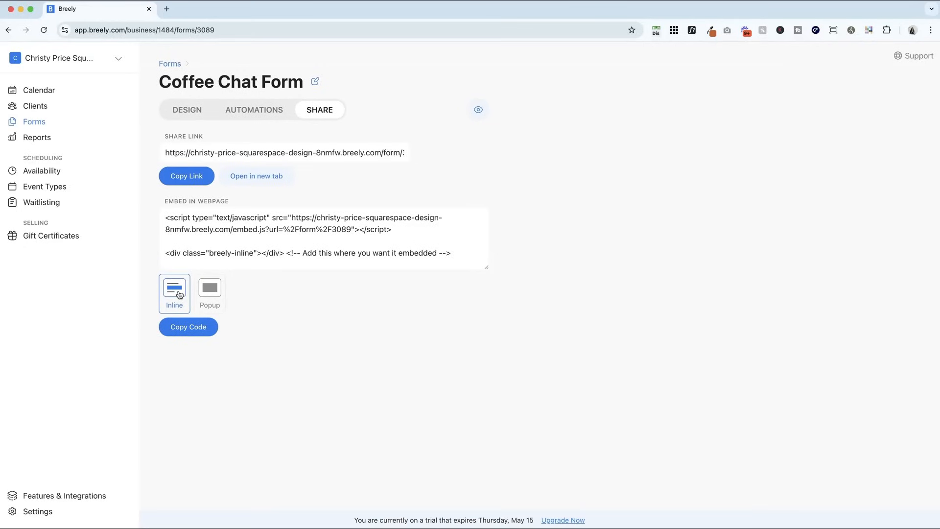
pyautogui.click(194, 329)
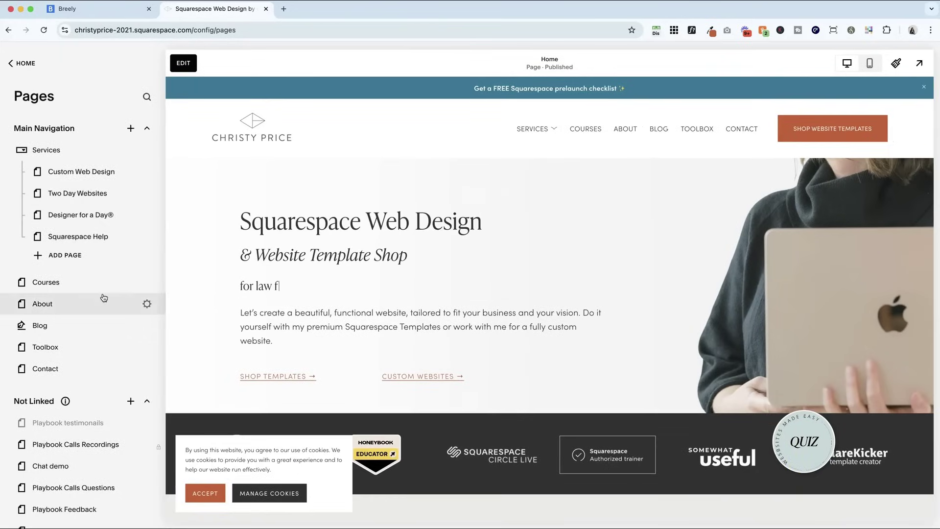
pyautogui.scroll(-3, 102, 297)
pyautogui.scroll(-3, 103, 297)
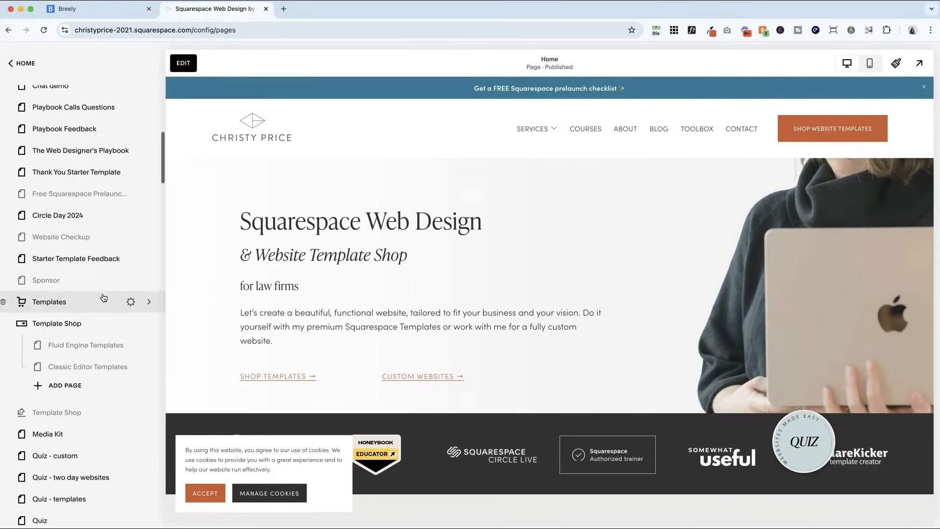
pyautogui.scroll(3, 103, 296)
pyautogui.scroll(1, 117, 279)
# Add a blank unlinked page named 'coffee chat' and open it in the editor.
pyautogui.click(128, 179)
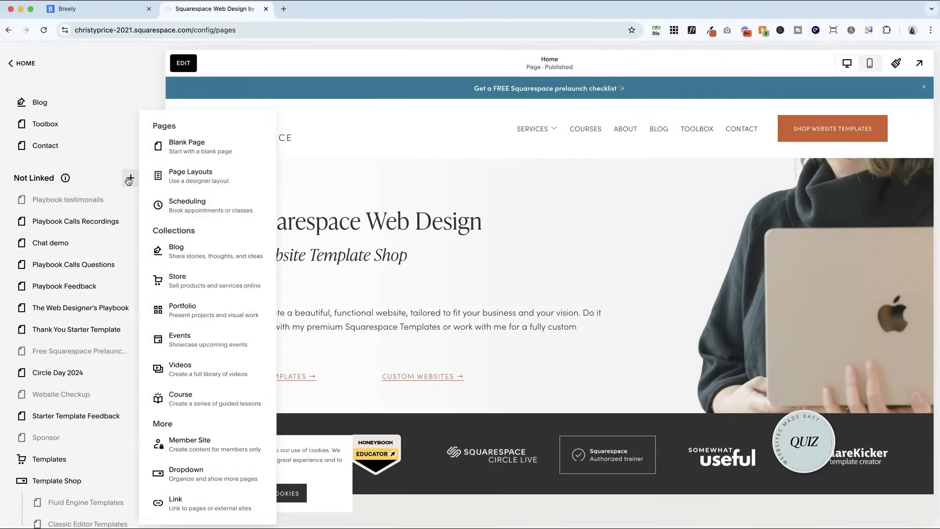
pyautogui.click(187, 151)
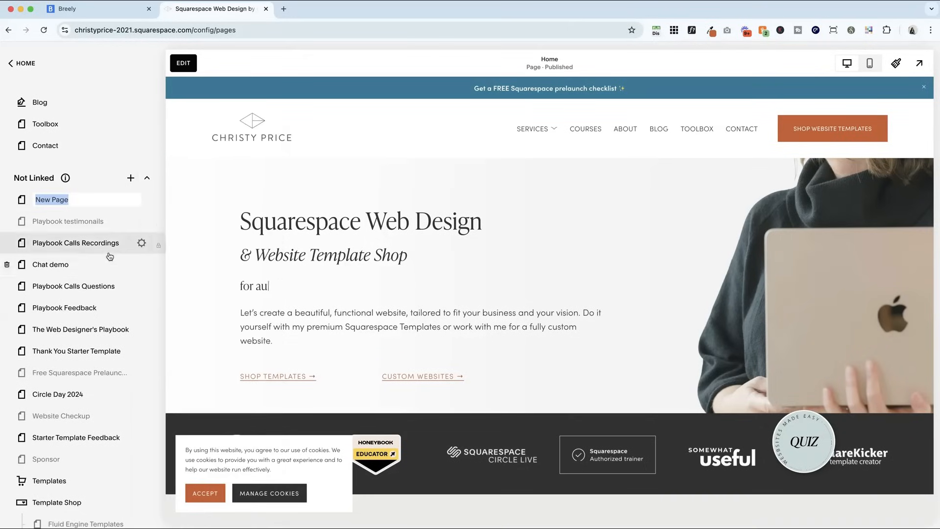
pyautogui.write('coff')
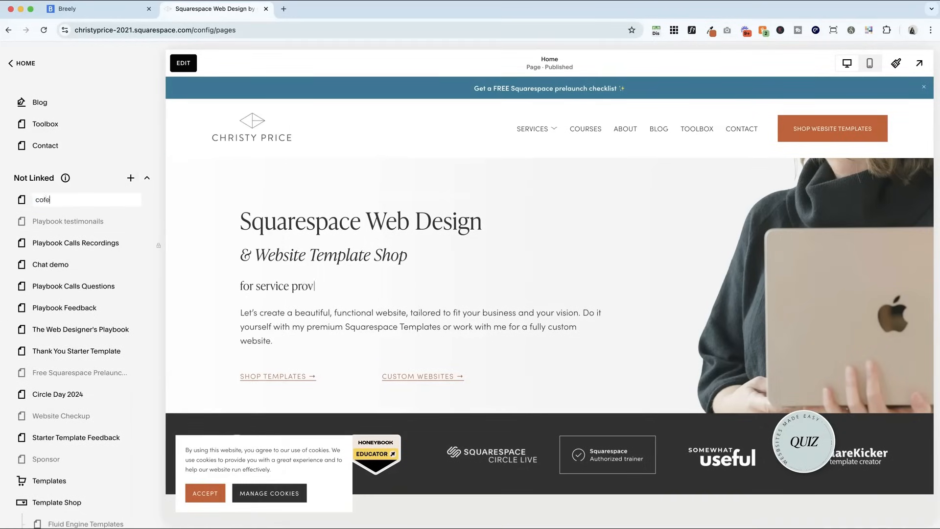
pyautogui.write('ee chat')
pyautogui.press('Return')
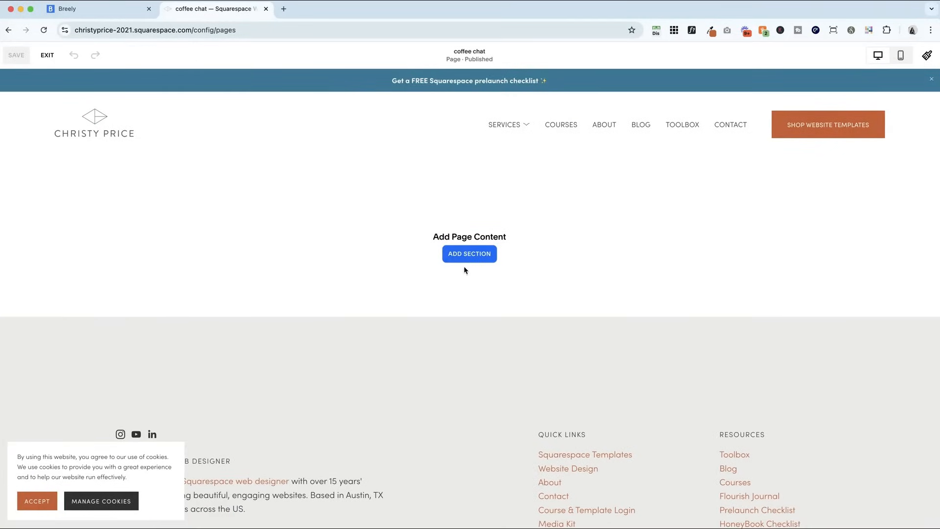
# Add a blank classic editor section and insert a code block into it.
pyautogui.click(467, 257)
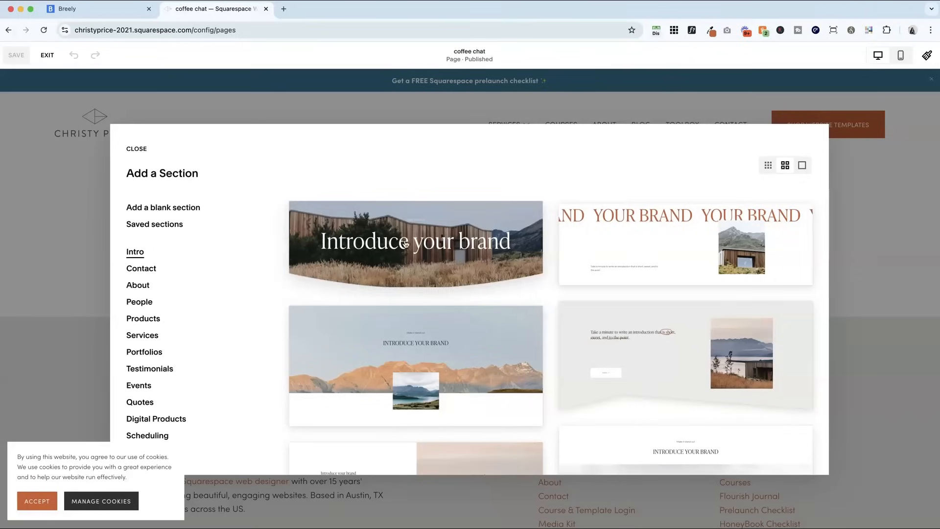
pyautogui.scroll(-5, 225, 262)
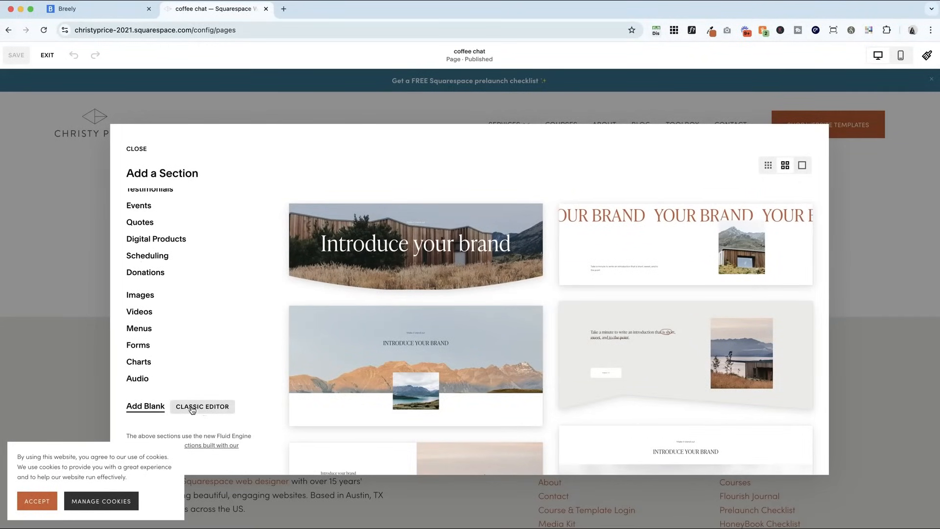
pyautogui.click(150, 406)
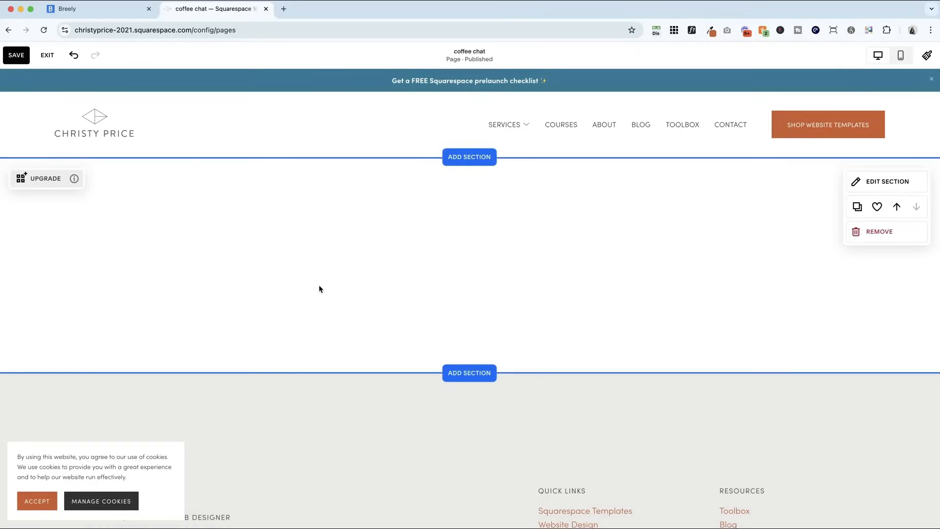
pyautogui.click(215, 259)
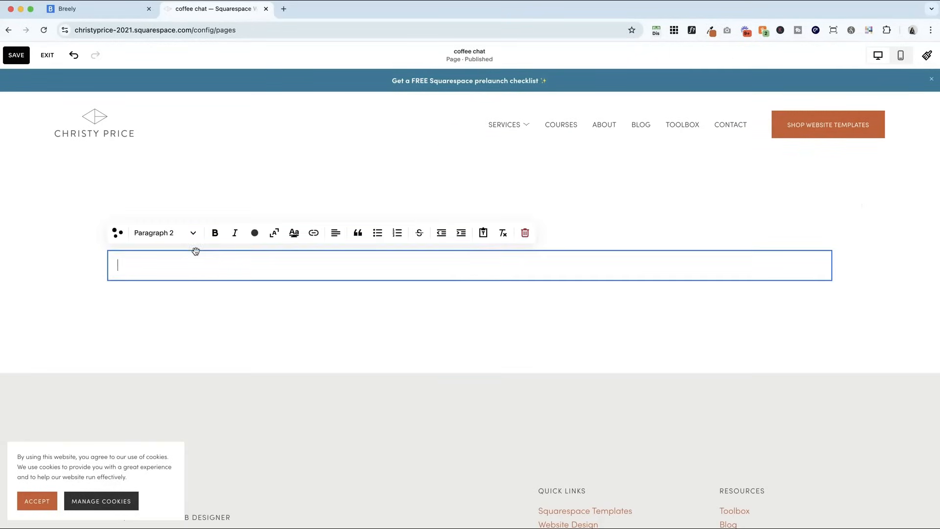
pyautogui.click(284, 206)
pyautogui.click(469, 251)
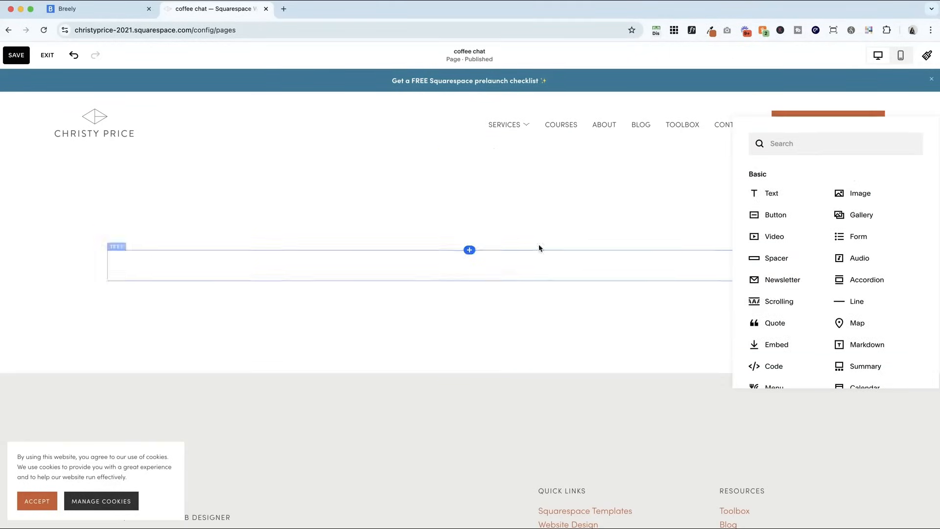
pyautogui.click(748, 355)
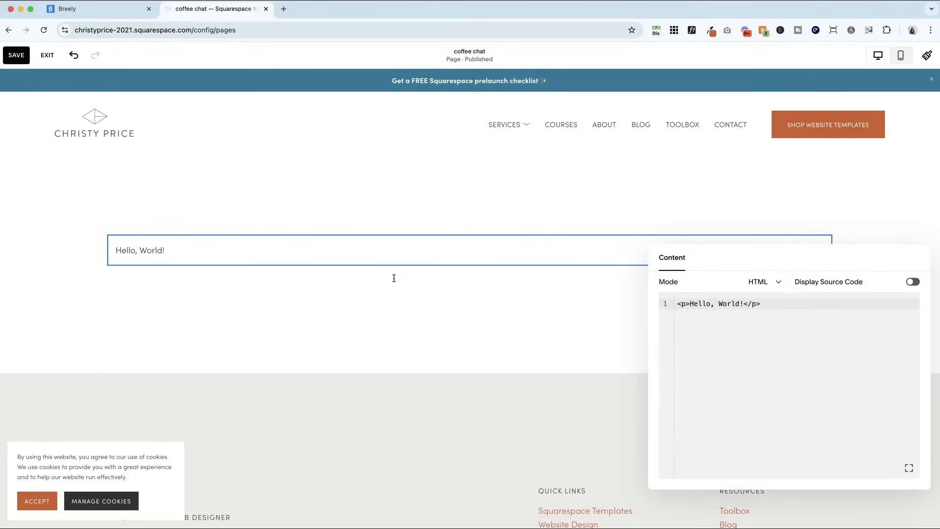
pyautogui.click(279, 276)
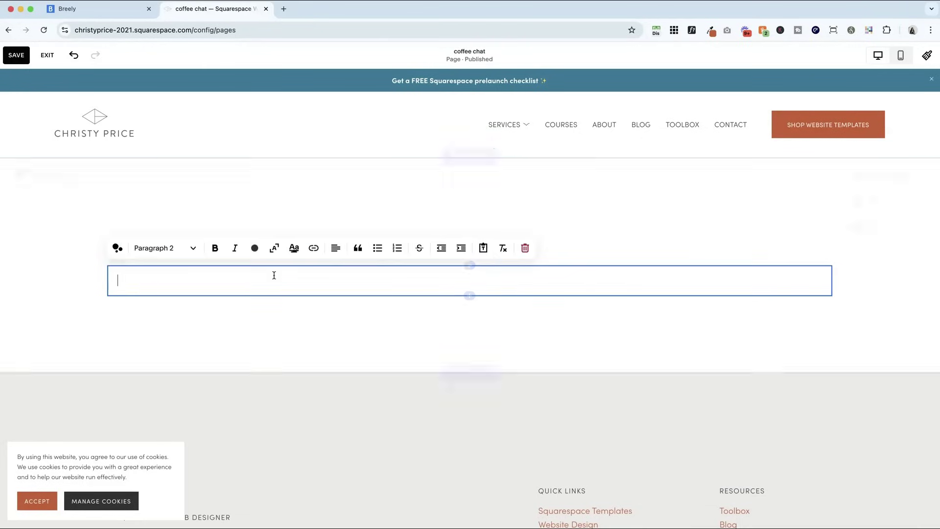
# Remove the empty text block, paste the Breely embed script over Hello, World! and save.
pyautogui.click(524, 247)
pyautogui.click(526, 316)
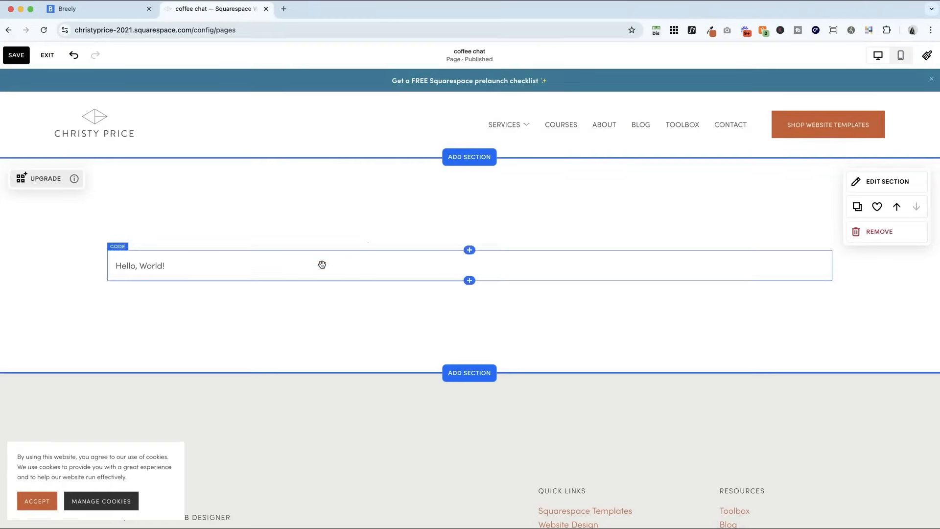
pyautogui.click(321, 263)
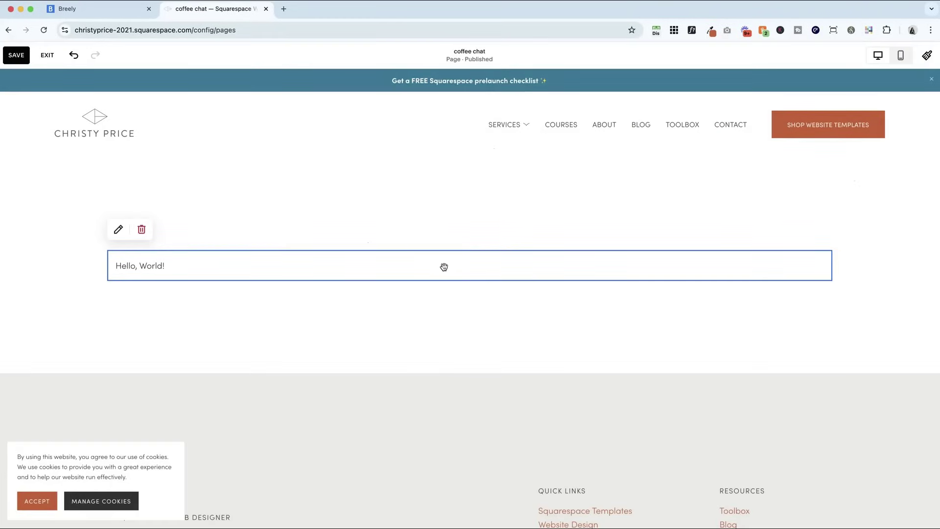
pyautogui.click(404, 262)
pyautogui.hotkey('ctrl', 'a')
pyautogui.hotkey('ctrl', 'v')
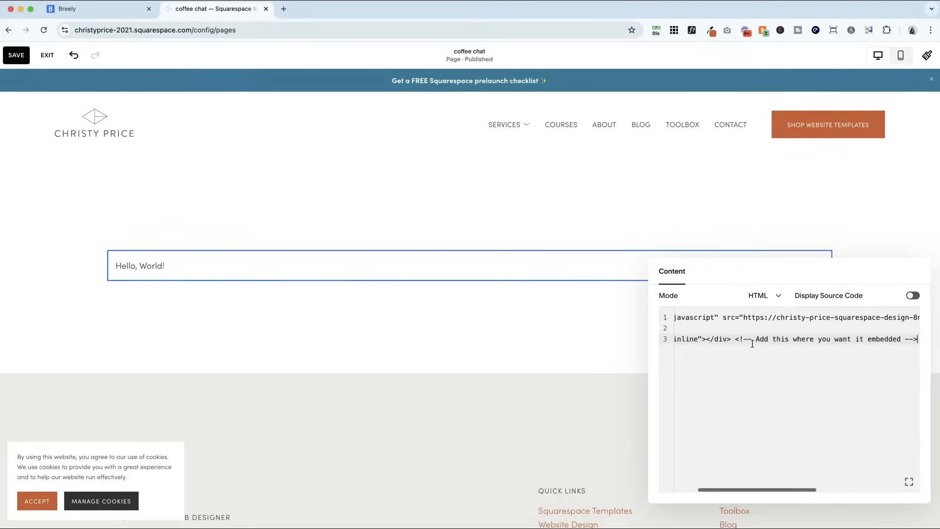
pyautogui.click(17, 55)
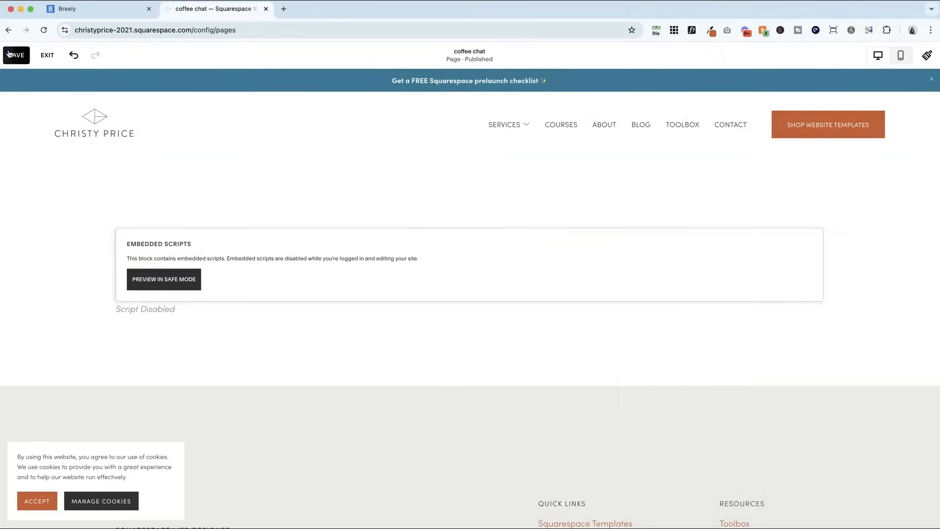
pyautogui.click(46, 56)
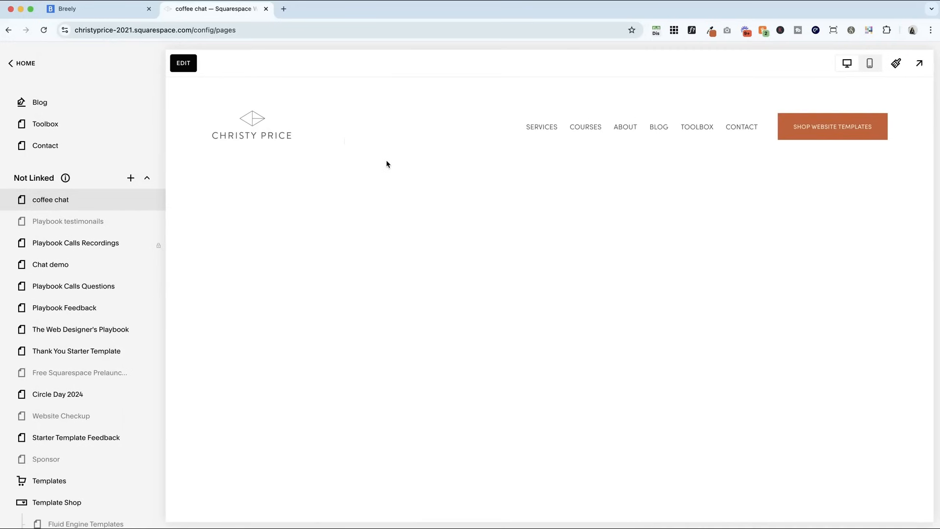
pyautogui.scroll(-2, 415, 187)
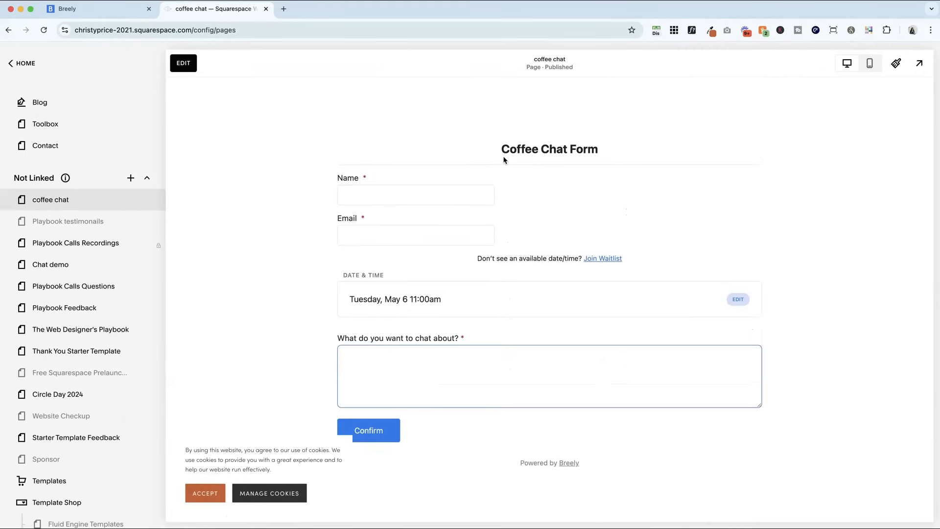
pyautogui.scroll(-1, 499, 158)
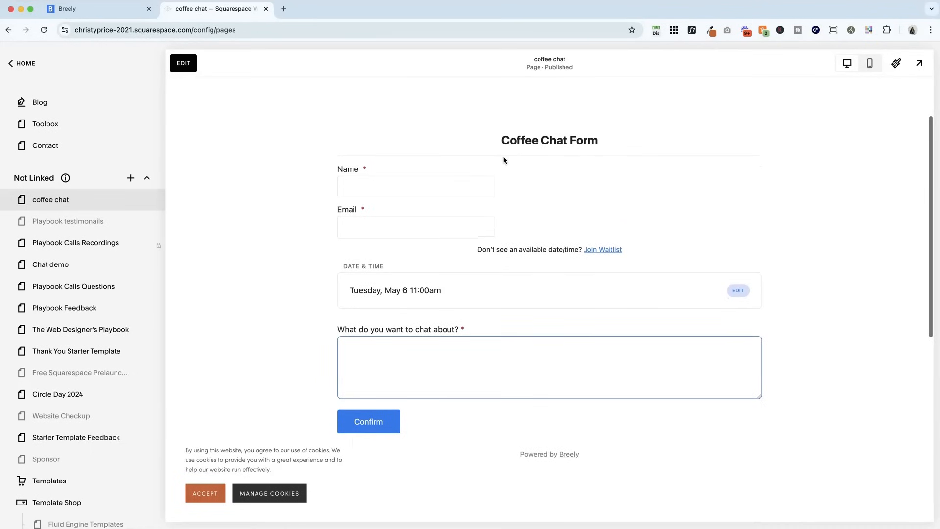
pyautogui.scroll(2, 470, 147)
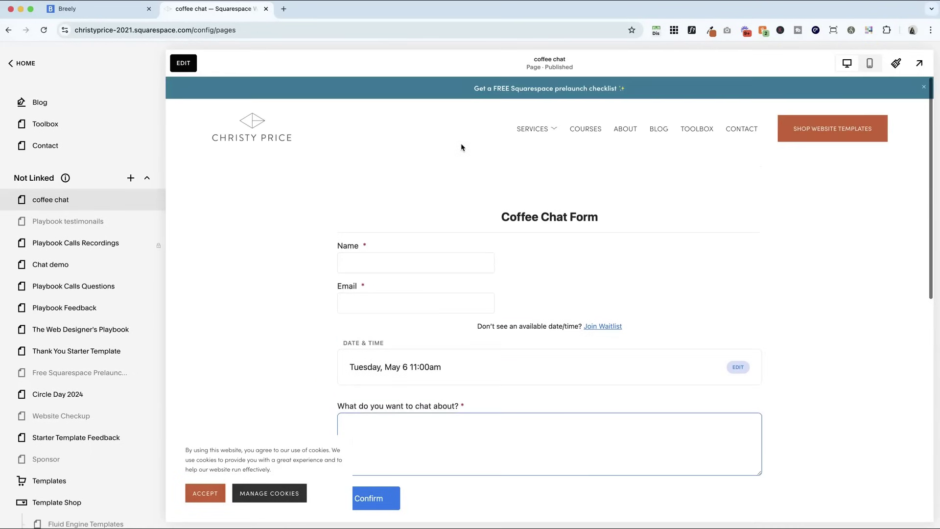
# Re-enter editing and add an empty text block above the embedded form.
pyautogui.click(183, 67)
pyautogui.click(477, 224)
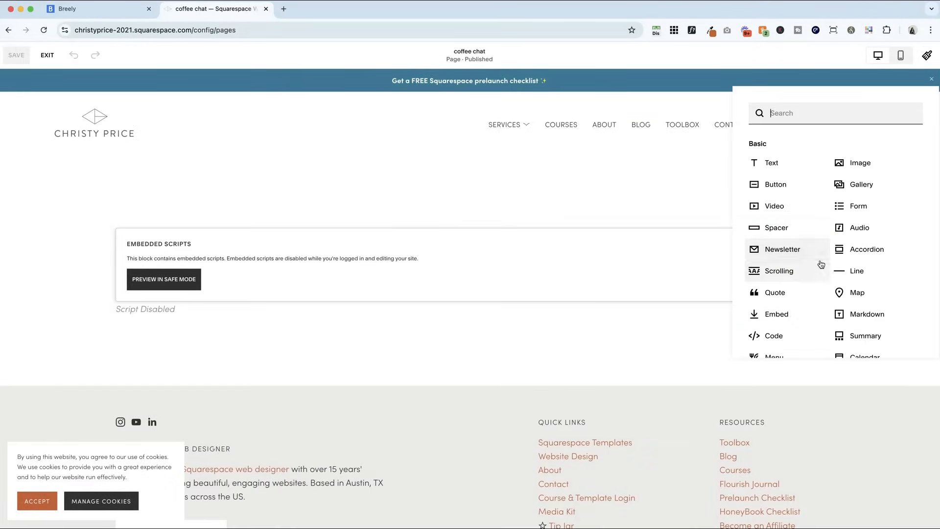
pyautogui.click(769, 168)
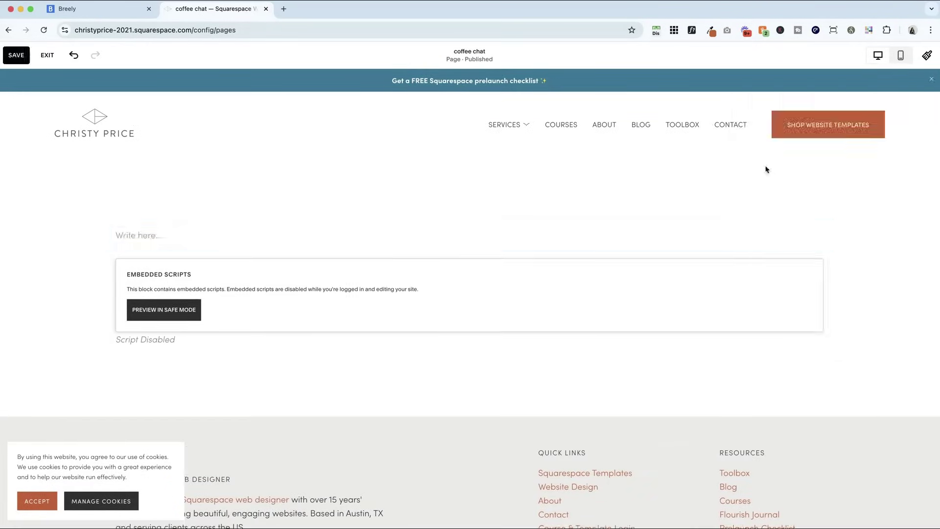
pyautogui.click(434, 230)
pyautogui.write('Coffee Chat')
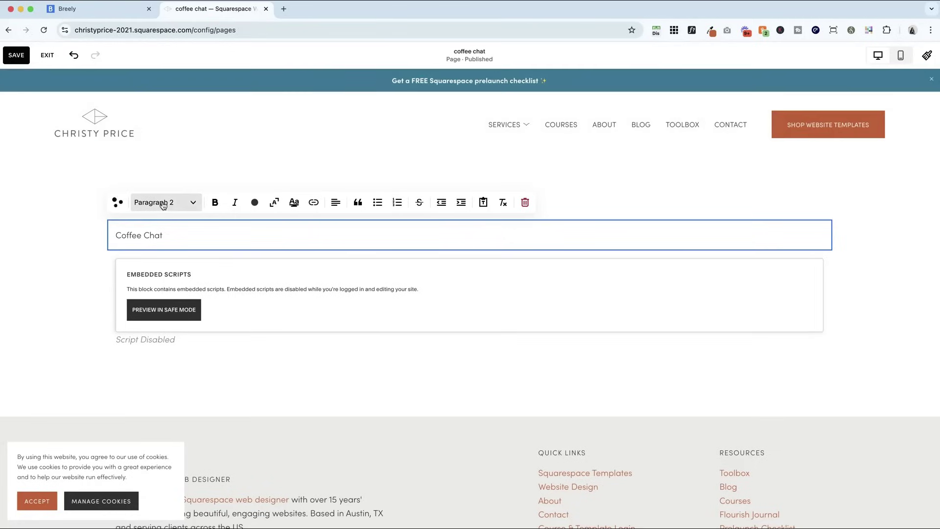
# Style 'Coffee Chat' as a centred Heading 1.
pyautogui.click(161, 203)
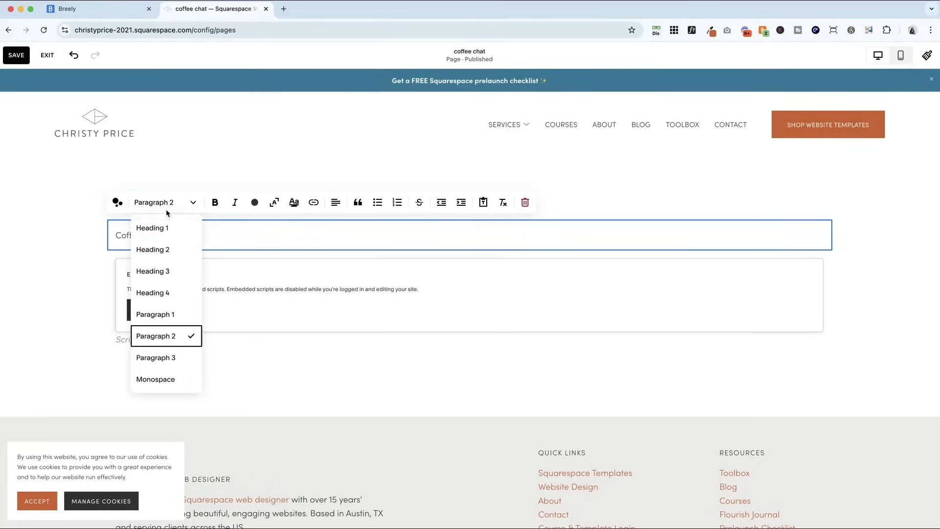
pyautogui.click(163, 226)
pyautogui.click(335, 203)
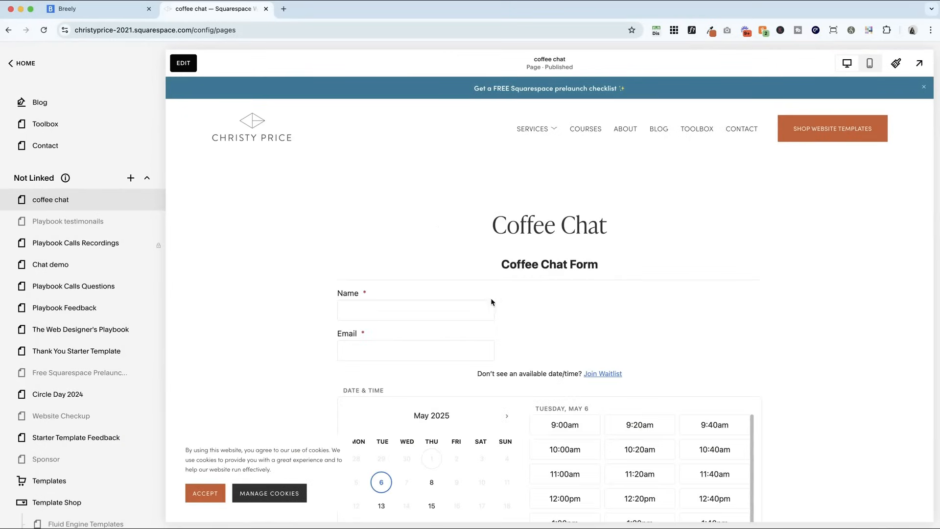
pyautogui.scroll(-5, 577, 266)
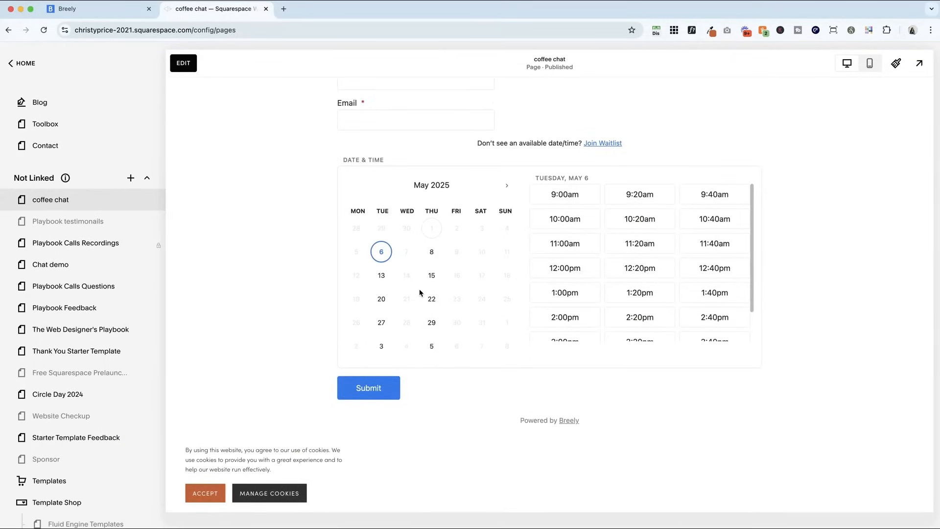
# In Breely's Design > Styles > Theme, set colour #d2693b with square inputs and buttons.
pyautogui.click(95, 11)
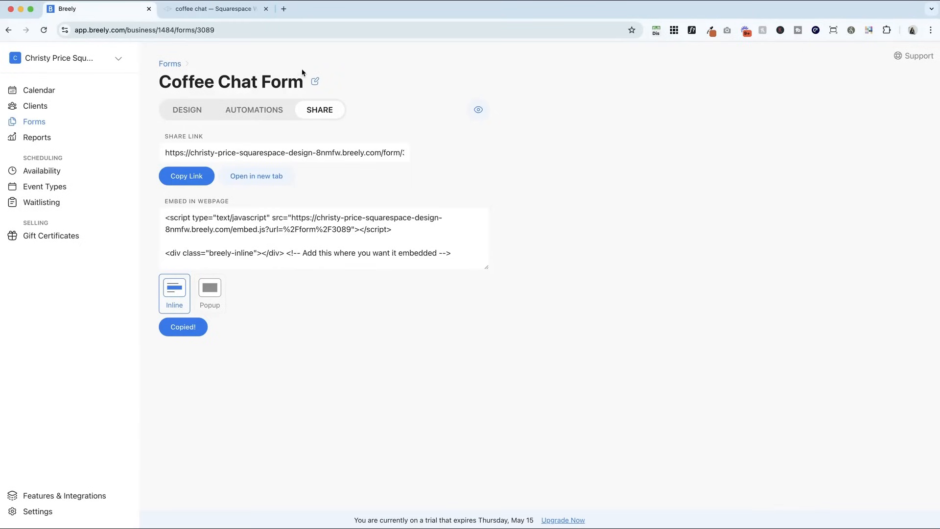
pyautogui.click(188, 109)
pyautogui.click(433, 111)
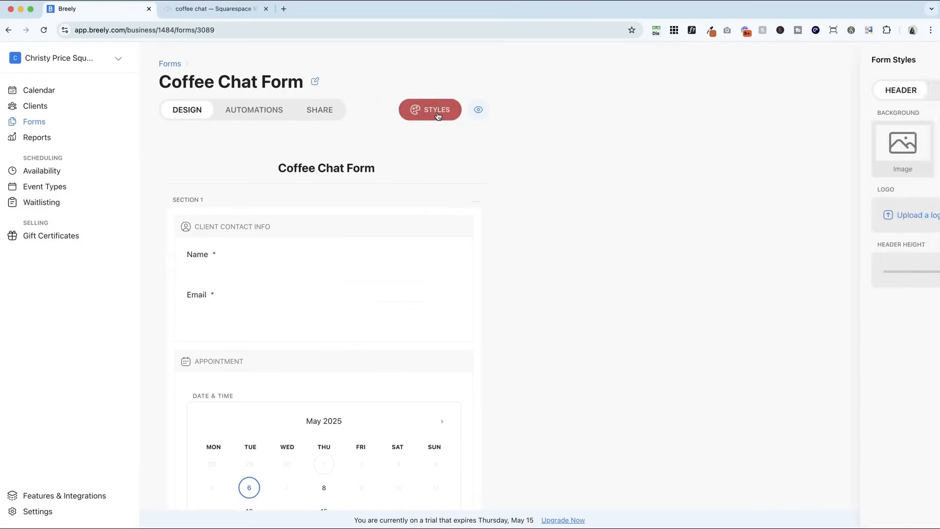
pyautogui.click(814, 89)
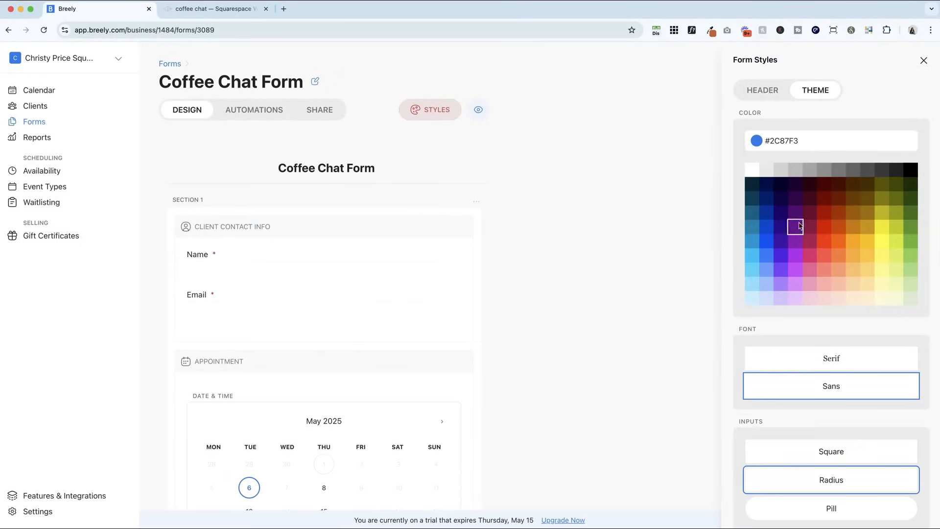
pyautogui.scroll(-5, 797, 242)
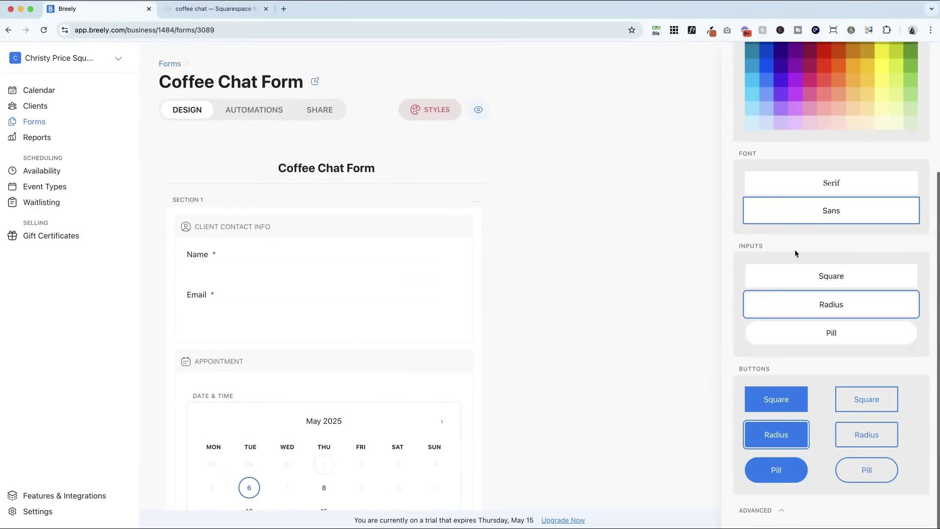
pyautogui.click(778, 403)
pyautogui.click(841, 277)
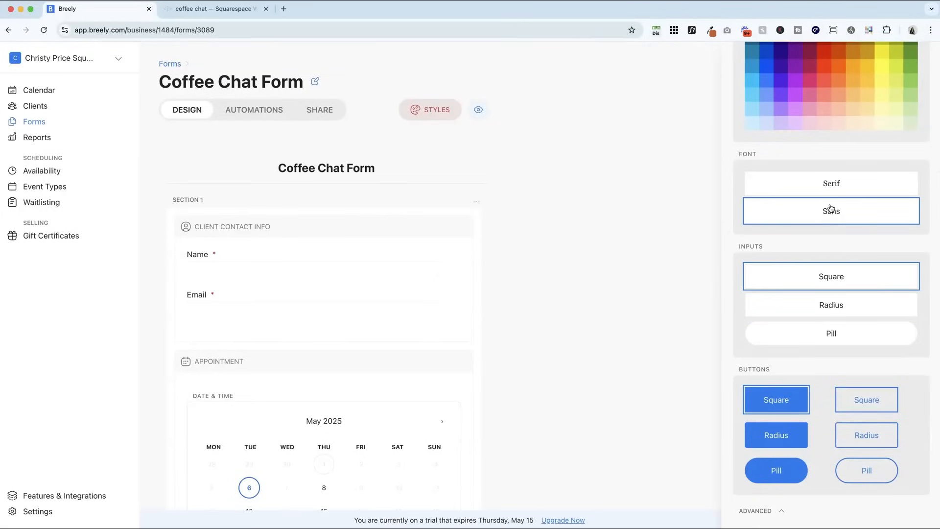
pyautogui.scroll(3, 829, 209)
pyautogui.scroll(3, 826, 203)
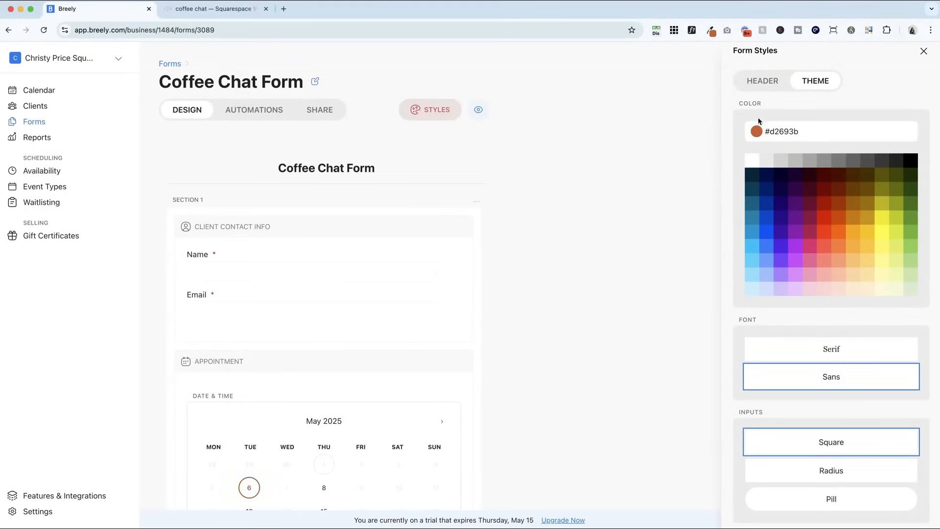
pyautogui.scroll(-3, 416, 236)
pyautogui.scroll(-2, 225, 392)
pyautogui.scroll(-2, 310, 441)
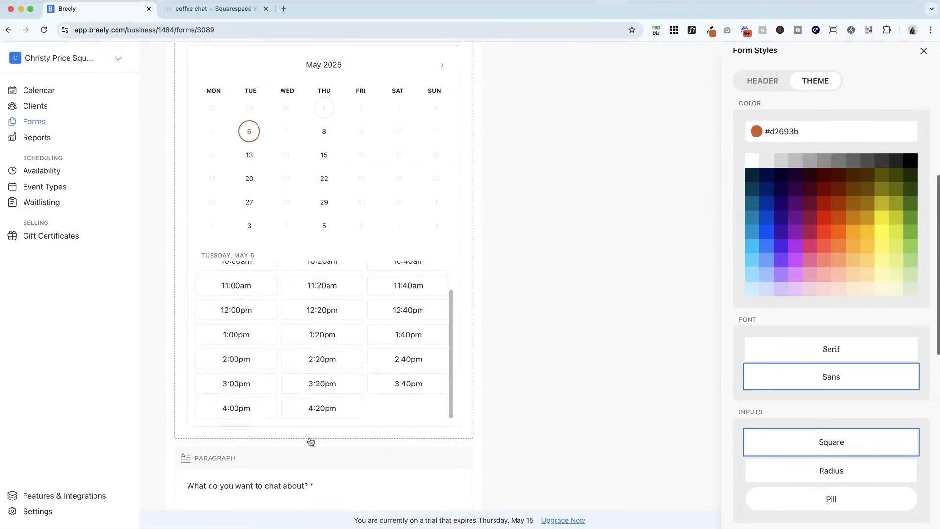
pyautogui.scroll(5, 279, 426)
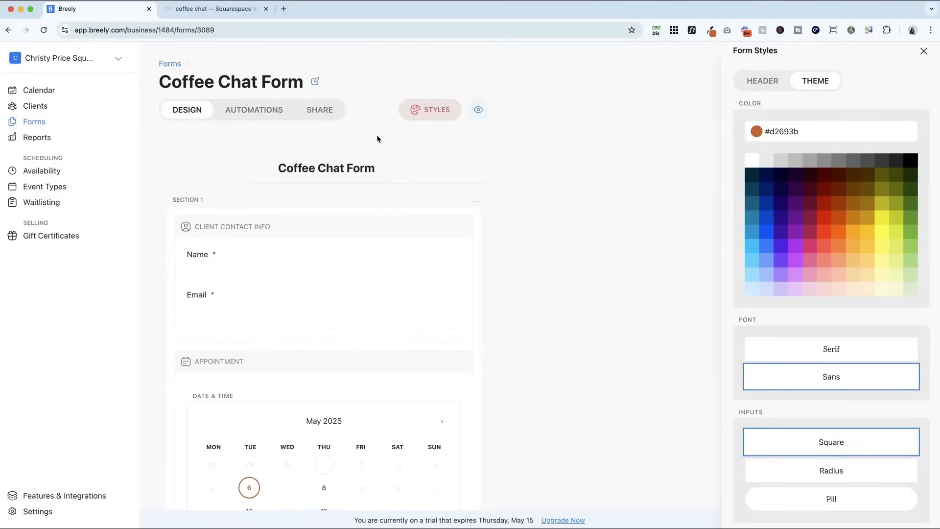
# Turn off Show form name so clients don't see it, and save changes.
pyautogui.click(327, 178)
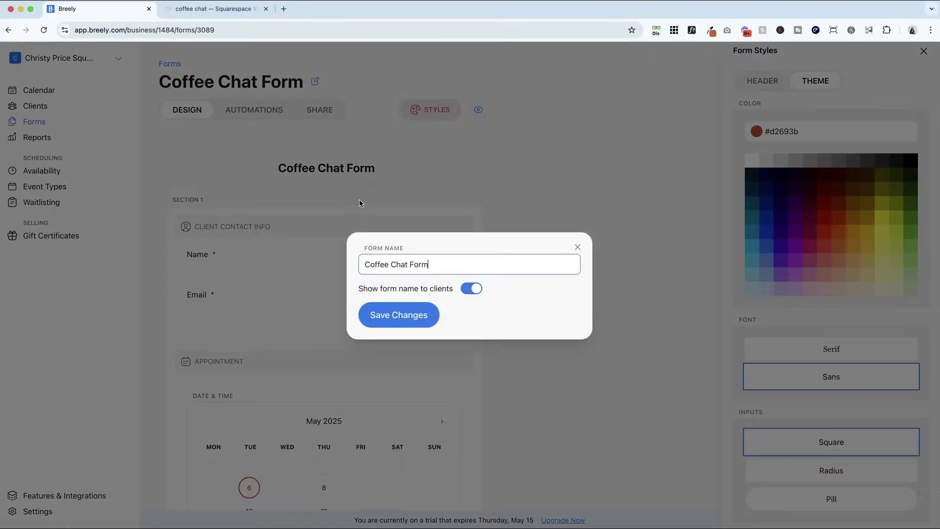
pyautogui.click(467, 290)
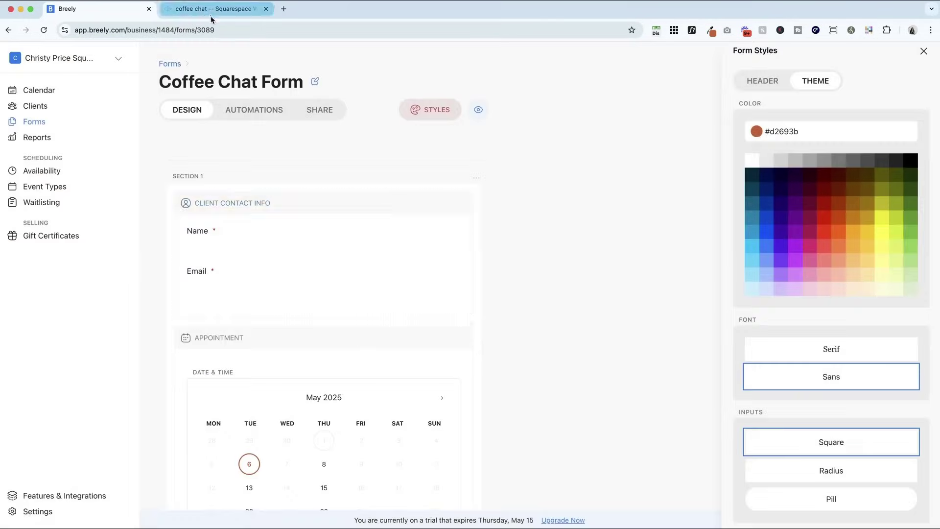
pyautogui.click(213, 9)
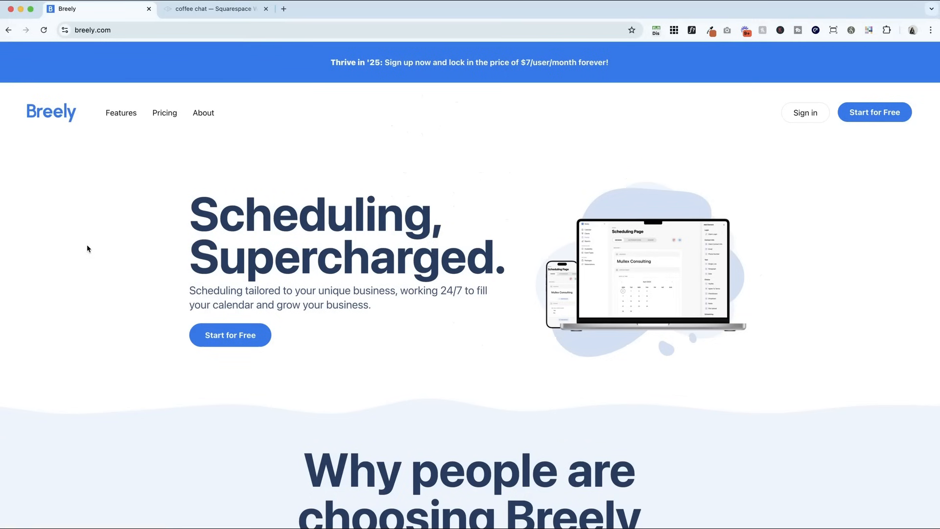
pyautogui.scroll(-1, 92, 247)
pyautogui.scroll(-2, 93, 246)
pyautogui.scroll(-5, 92, 247)
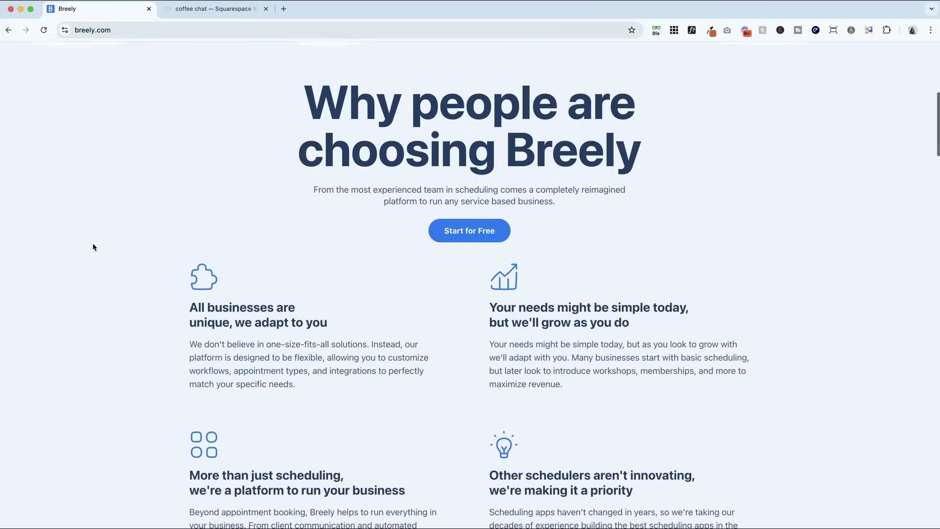
pyautogui.scroll(-3, 93, 247)
pyautogui.scroll(-3, 93, 247)
pyautogui.scroll(-1, 93, 247)
pyautogui.scroll(-3, 92, 246)
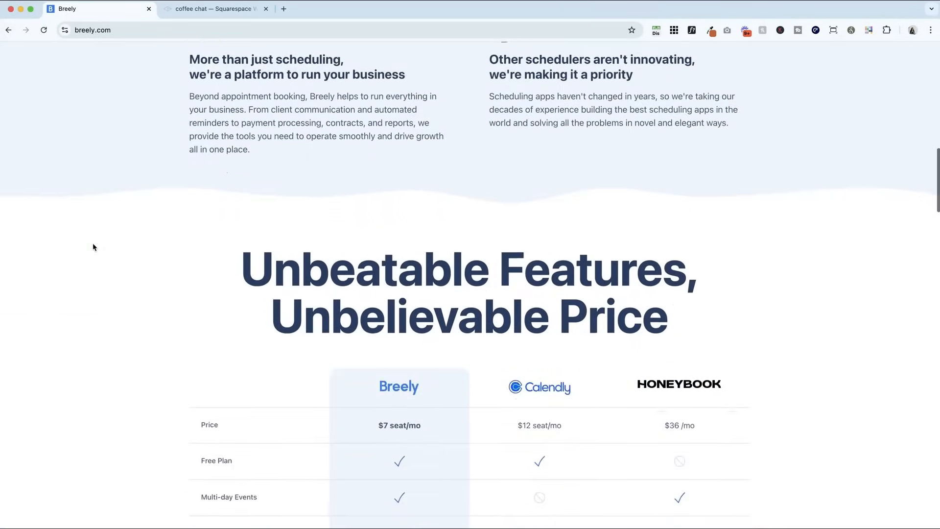
pyautogui.scroll(-3, 93, 247)
pyautogui.scroll(-2, 93, 247)
pyautogui.scroll(-1, 93, 248)
pyautogui.scroll(-2, 92, 248)
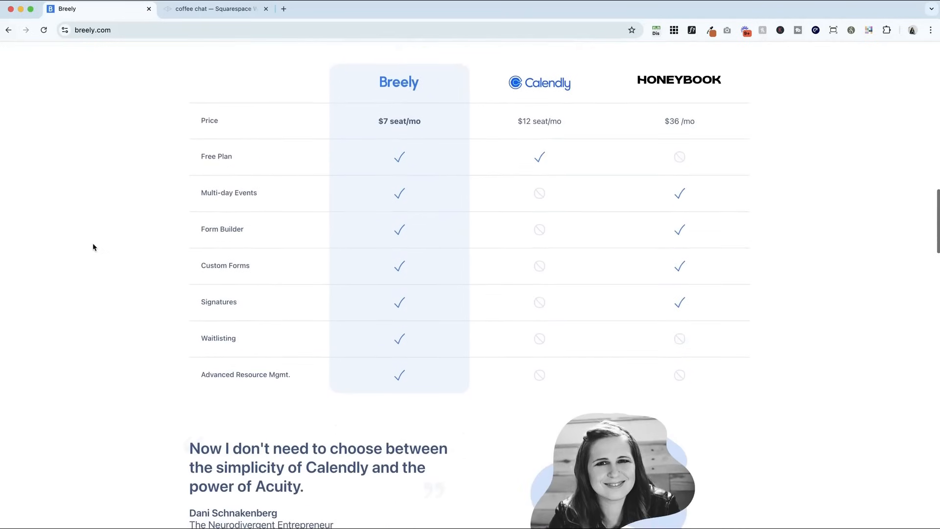
pyautogui.scroll(-1, 93, 246)
pyautogui.scroll(-1, 93, 246)
pyautogui.scroll(-2, 92, 248)
pyautogui.scroll(-4, 93, 246)
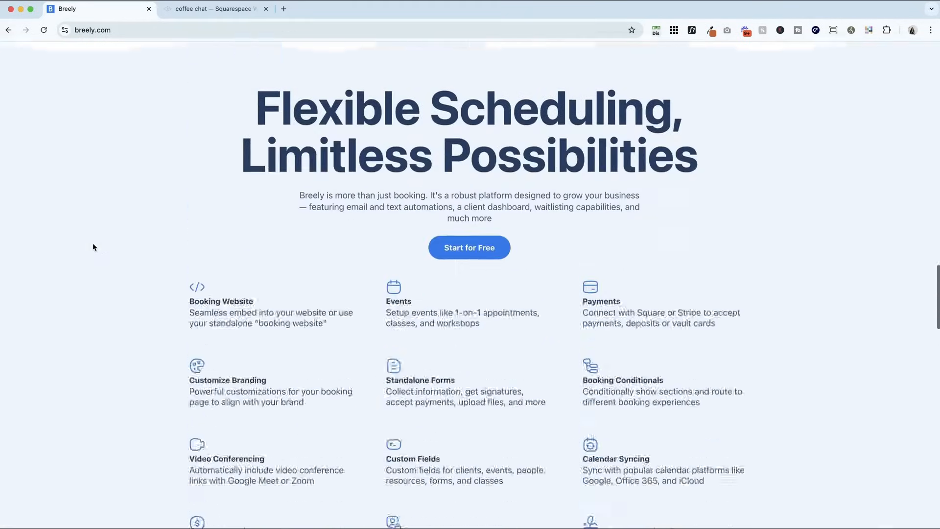
pyautogui.scroll(-3, 93, 247)
pyautogui.scroll(-6, 93, 247)
pyautogui.scroll(-5, 92, 247)
pyautogui.scroll(-4, 92, 247)
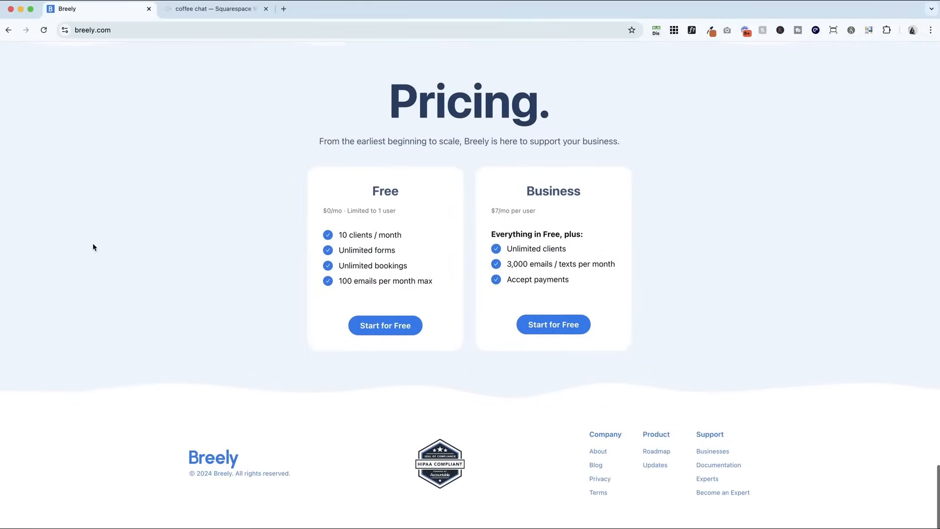